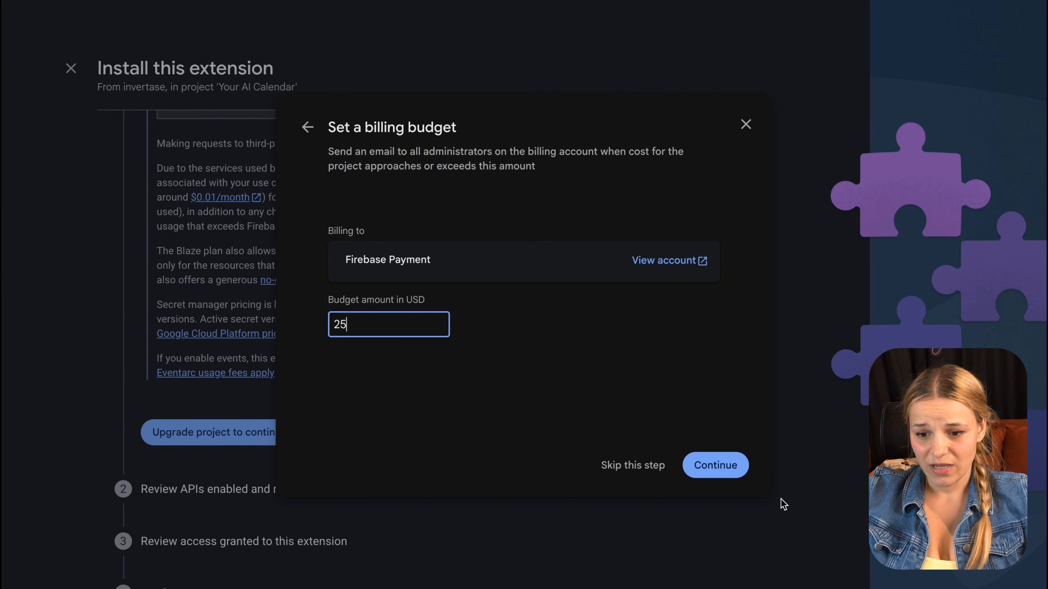
Step: Upgrade the project to Blaze with a 25 USD budget and a linked Cloud Billing account
{"action": "left_click", "coordinate": [725, 469]}
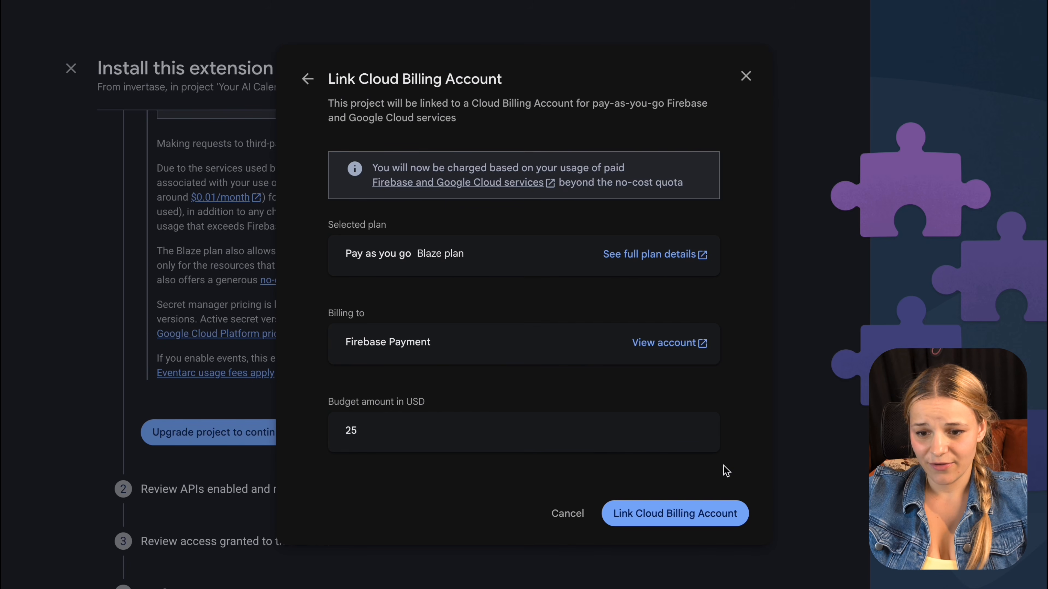
{"action": "left_click", "coordinate": [720, 514]}
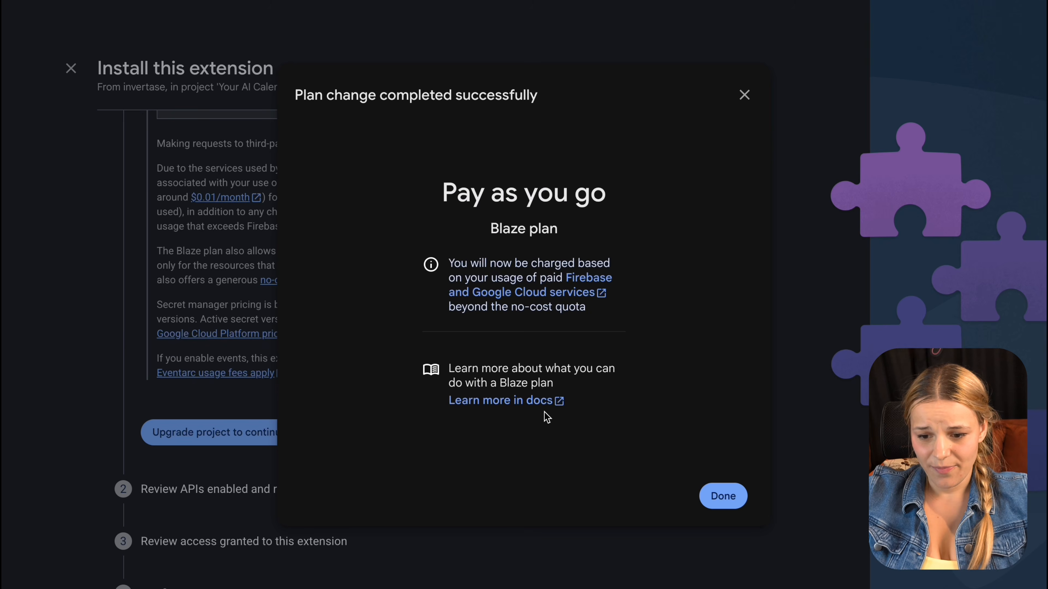
{"action": "left_click", "coordinate": [723, 496]}
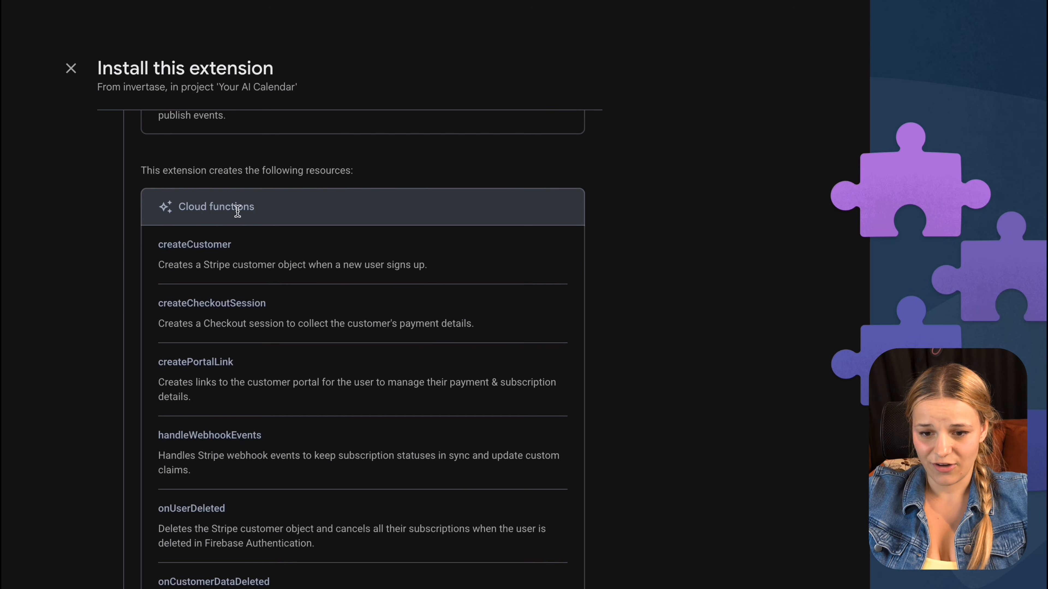
Step: Enable Artifact Registry, Secret Manager and Cloud Functions for the extension, then continue
{"action": "scroll", "coordinate": [329, 436], "scroll_direction": "down", "scroll_amount": 1}
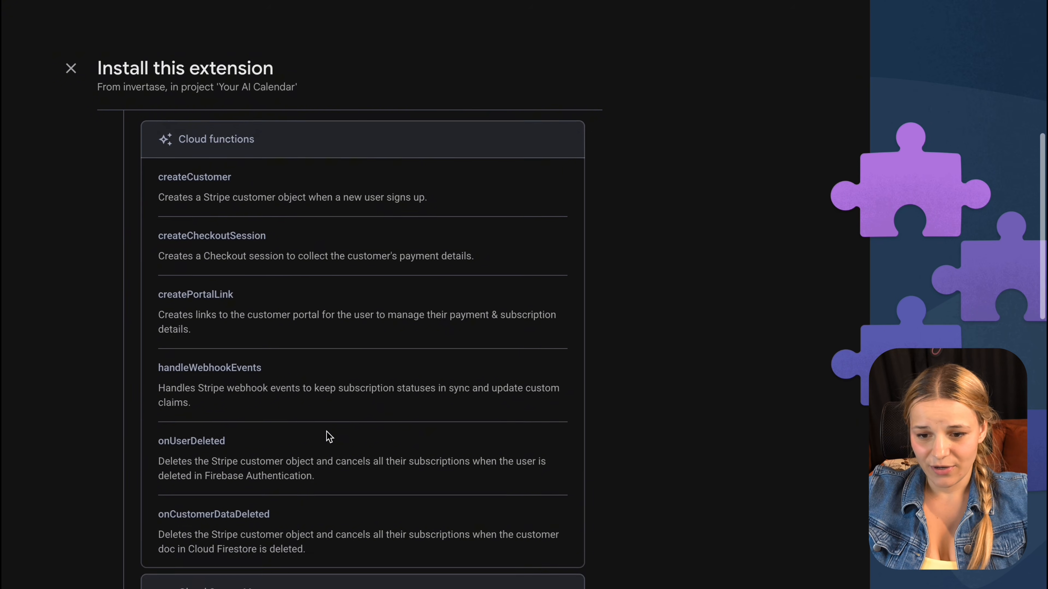
{"action": "scroll", "coordinate": [329, 437], "scroll_direction": "down", "scroll_amount": 10}
{"action": "scroll", "coordinate": [329, 436], "scroll_direction": "down", "scroll_amount": 5}
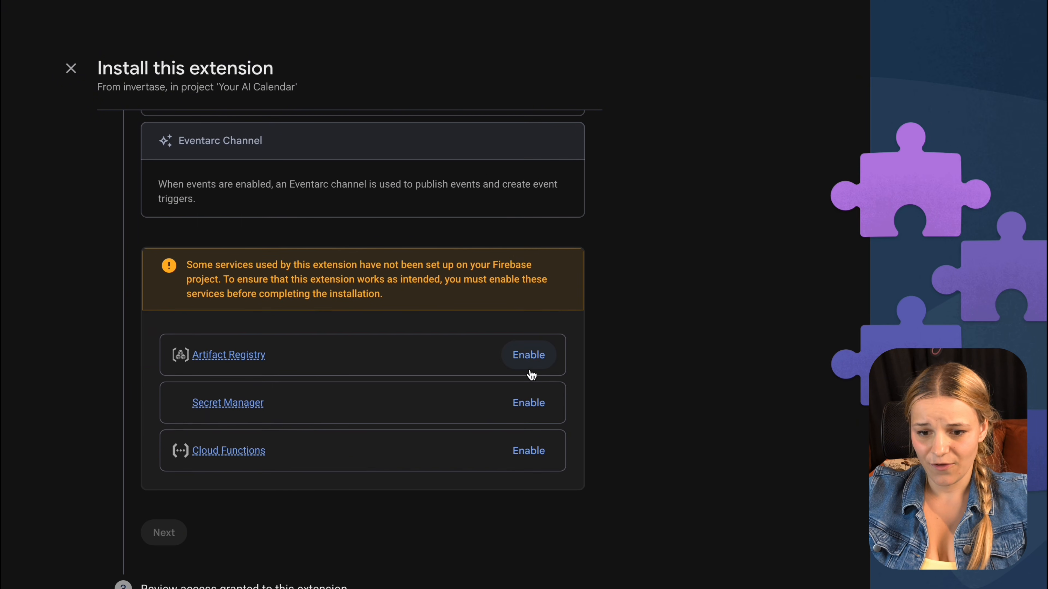
{"action": "left_click", "coordinate": [533, 363]}
{"action": "left_click", "coordinate": [530, 400]}
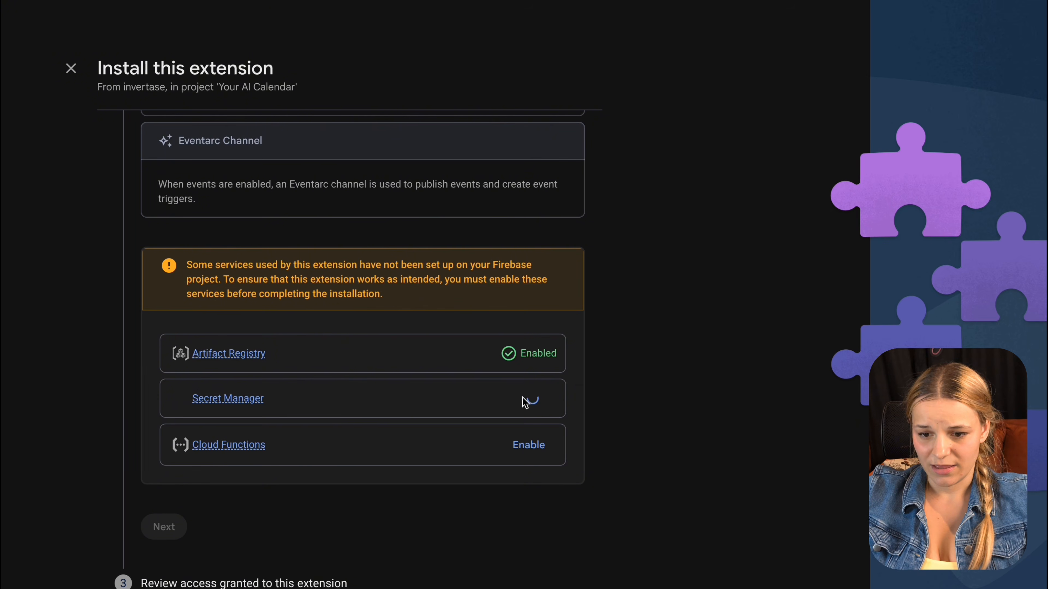
{"action": "left_click", "coordinate": [536, 450]}
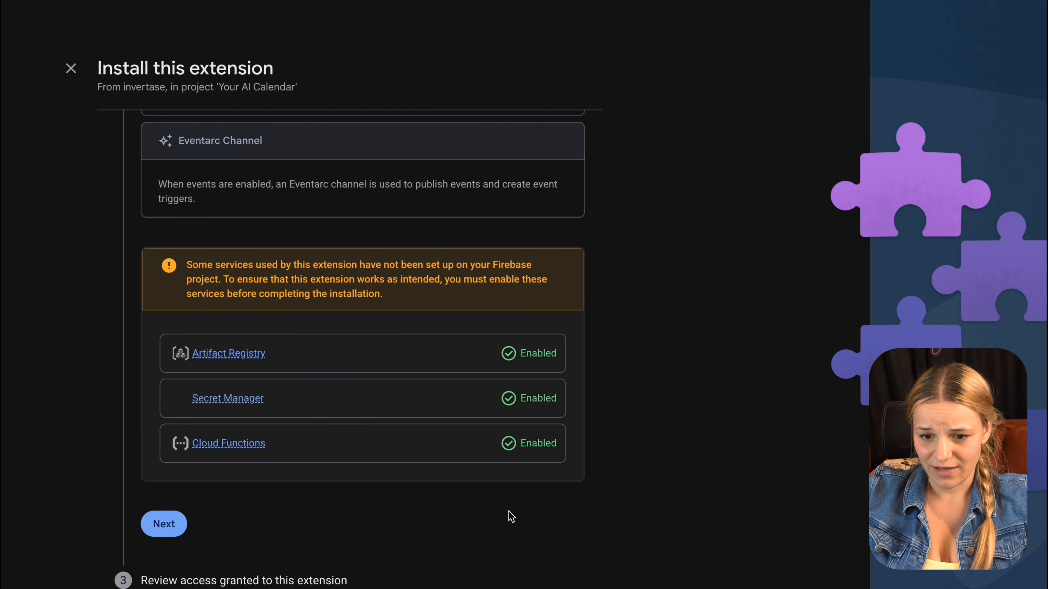
{"action": "left_click", "coordinate": [167, 524]}
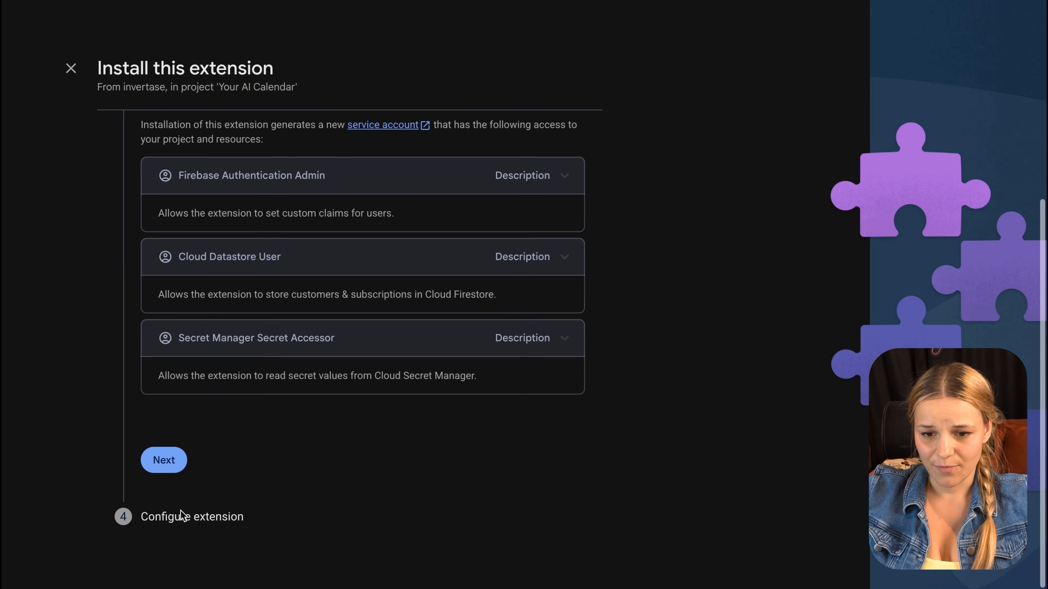
Step: Keep the extension's deployment location at Iowa (us-central1) and review the customers collection name
{"action": "left_click", "coordinate": [176, 494]}
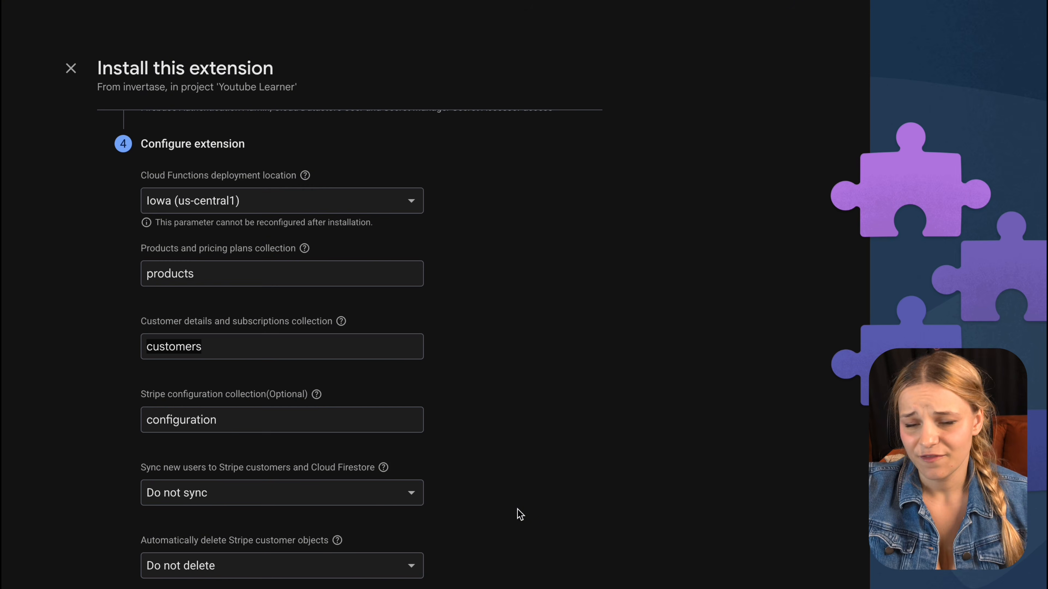
{"action": "left_click", "coordinate": [549, 168]}
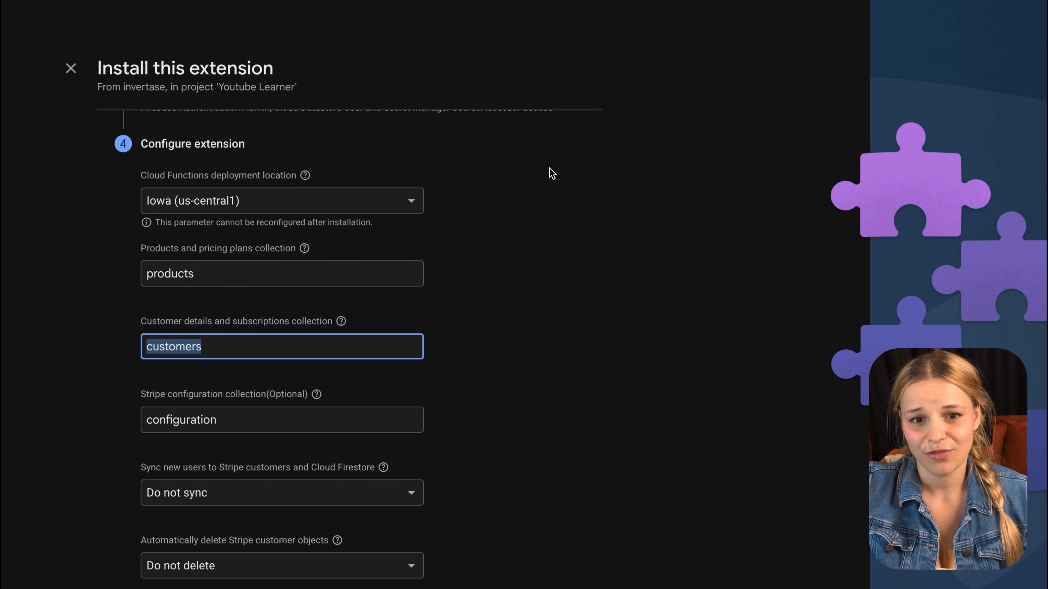
{"action": "left_click", "coordinate": [339, 211]}
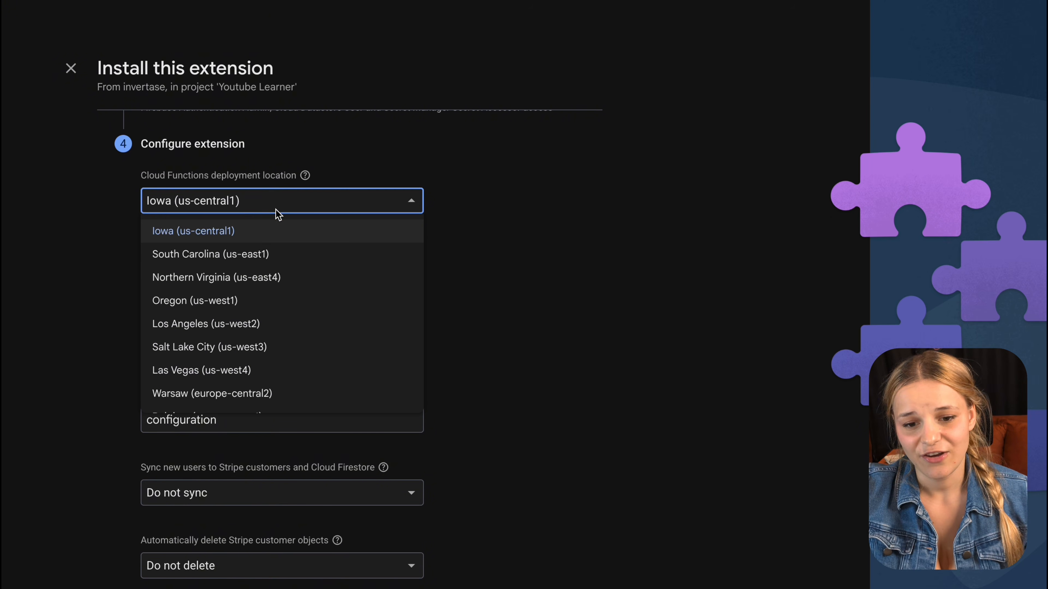
{"action": "left_click", "coordinate": [244, 203]}
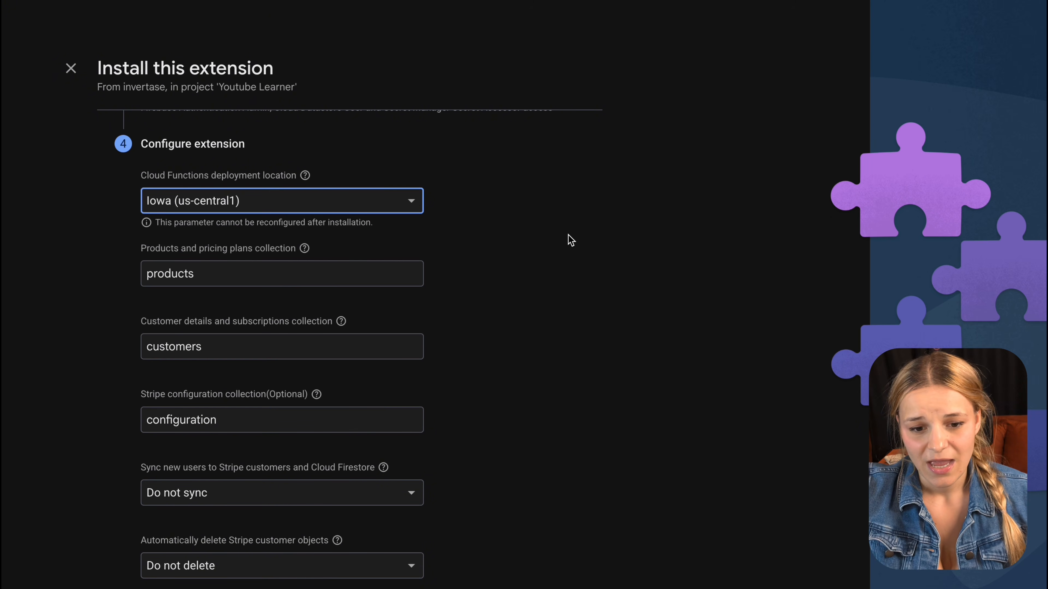
{"action": "triple_click", "coordinate": [313, 328]}
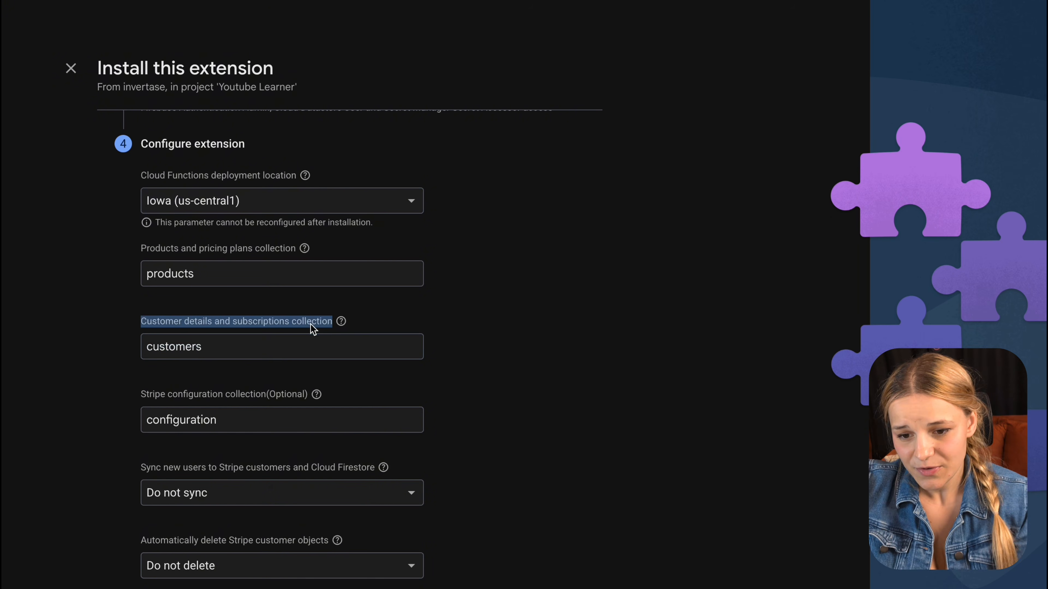
{"action": "triple_click", "coordinate": [288, 342]}
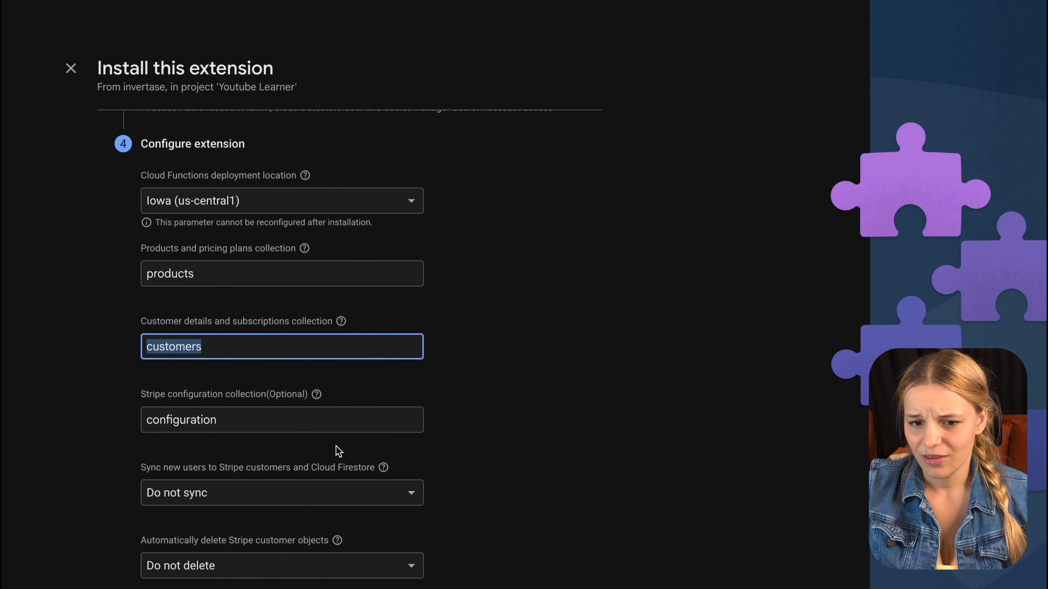
Step: Set Sync new users to Sync so new users become Stripe customers
{"action": "triple_click", "coordinate": [318, 469]}
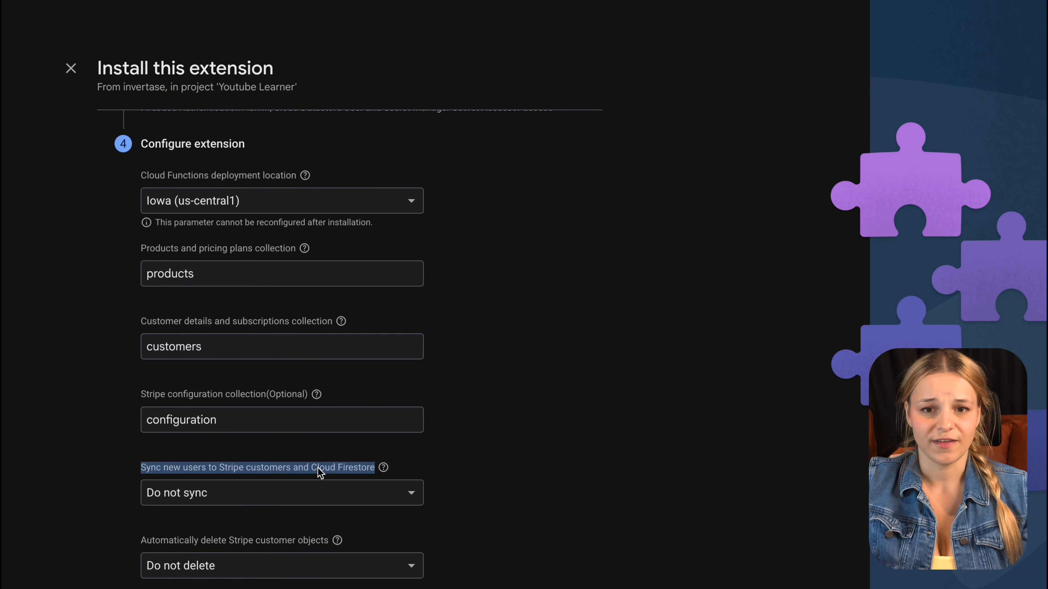
{"action": "left_click", "coordinate": [325, 494]}
{"action": "left_click", "coordinate": [276, 546]}
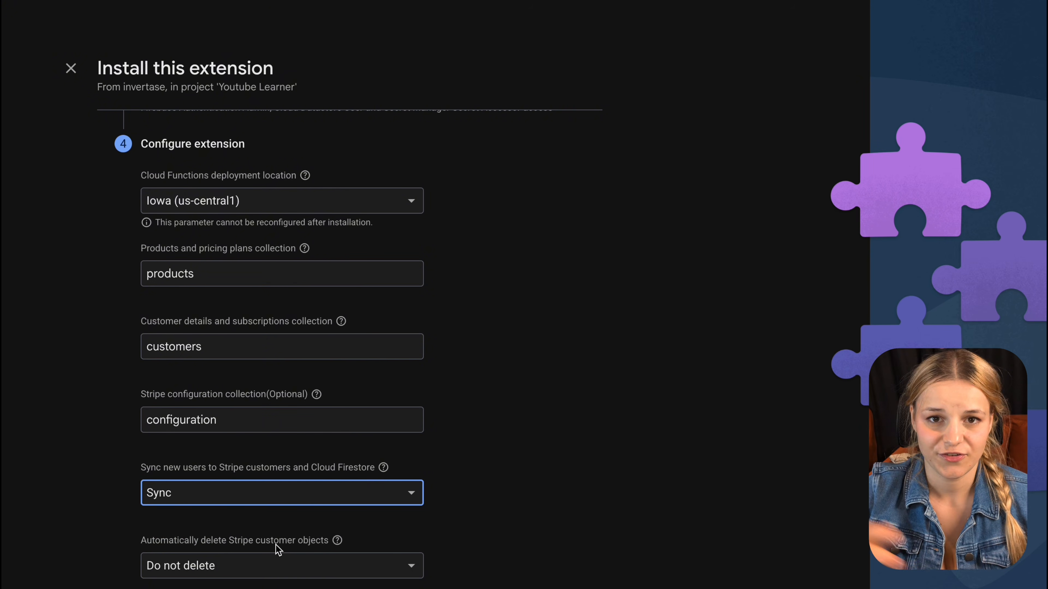
{"action": "left_click", "coordinate": [88, 446]}
{"action": "scroll", "coordinate": [111, 473], "scroll_direction": "down", "scroll_amount": 6}
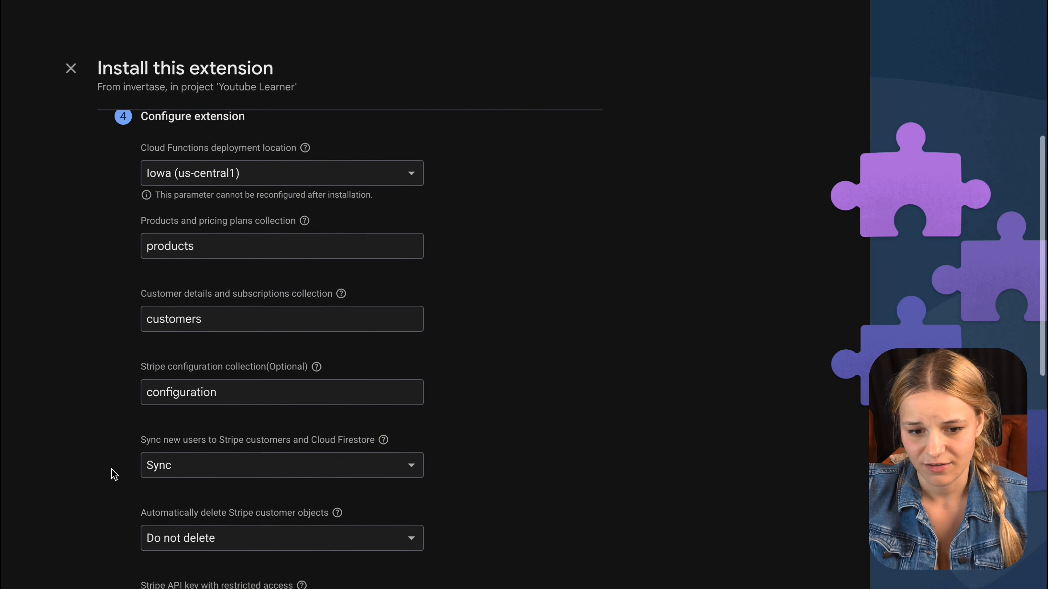
Step: Select the Stripe API key field and switch to the Stripe dashboard to fetch the key
{"action": "left_click", "coordinate": [290, 367]}
{"action": "triple_click", "coordinate": [224, 343]}
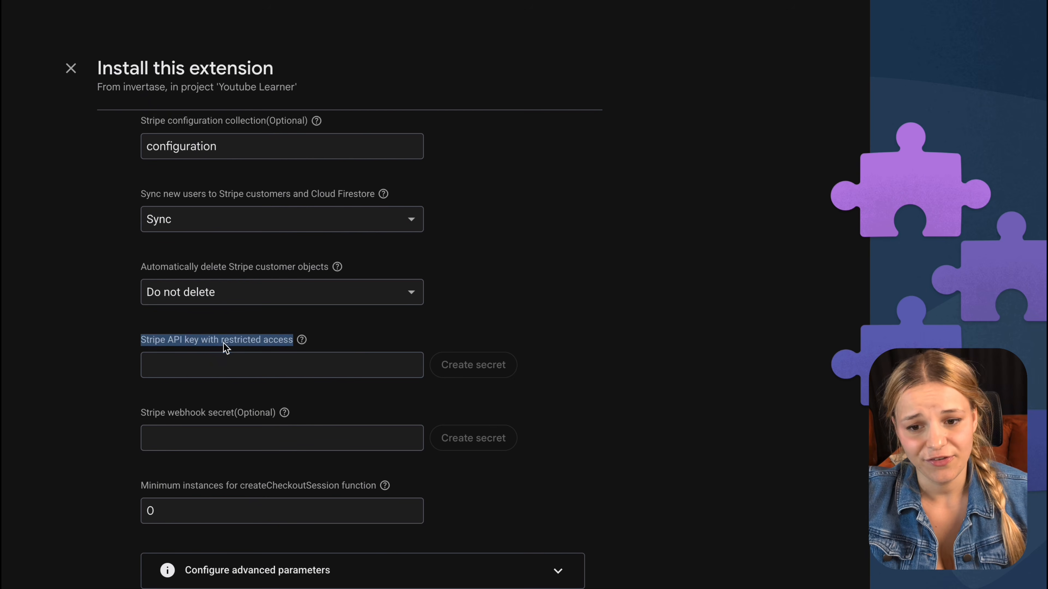
{"action": "left_click", "coordinate": [223, 363]}
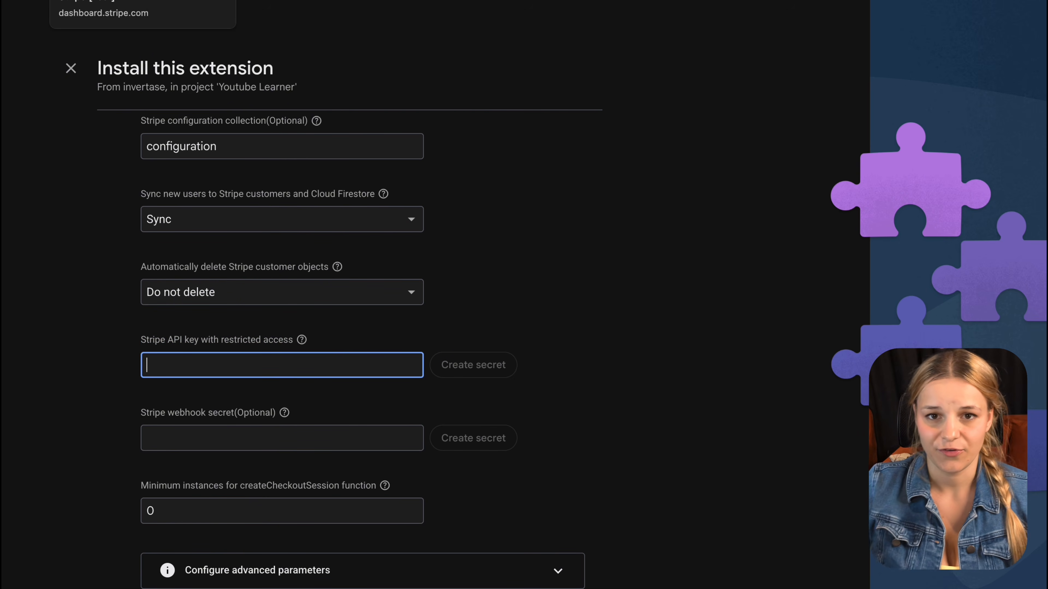
{"action": "left_click", "coordinate": [95, 1]}
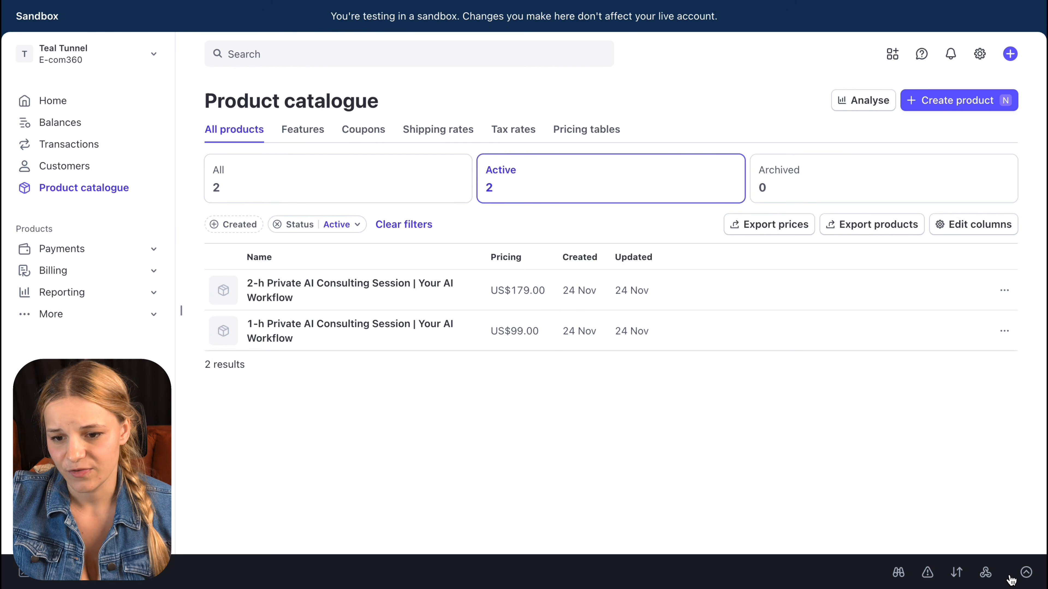
Step: Copy the sandbox secret key from Stripe's Workbench test keys
{"action": "left_click", "coordinate": [1026, 574]}
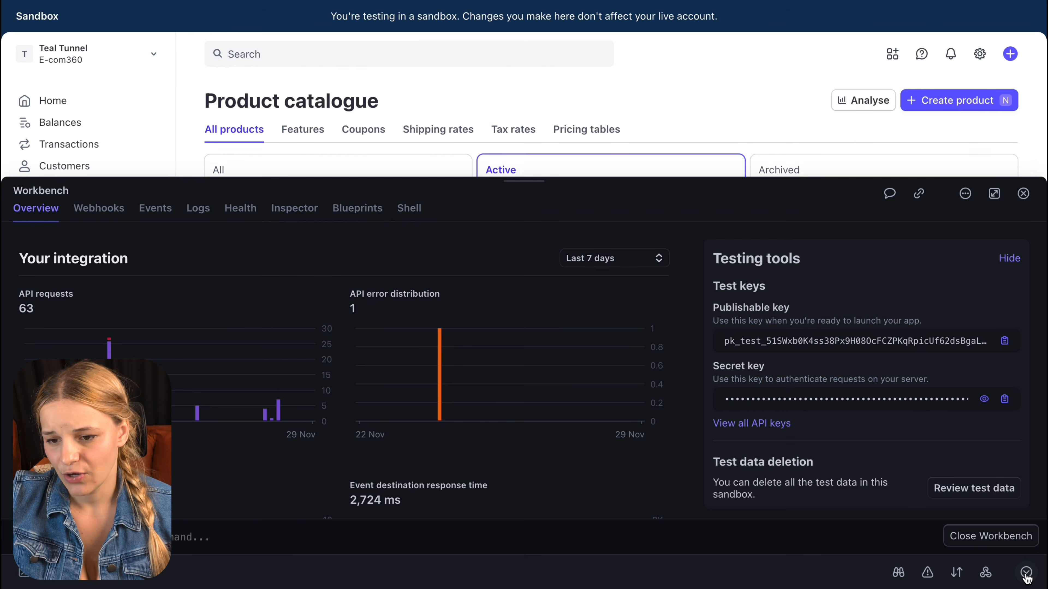
{"action": "left_click_drag", "start_coordinate": [865, 553], "coordinate": [852, 502]}
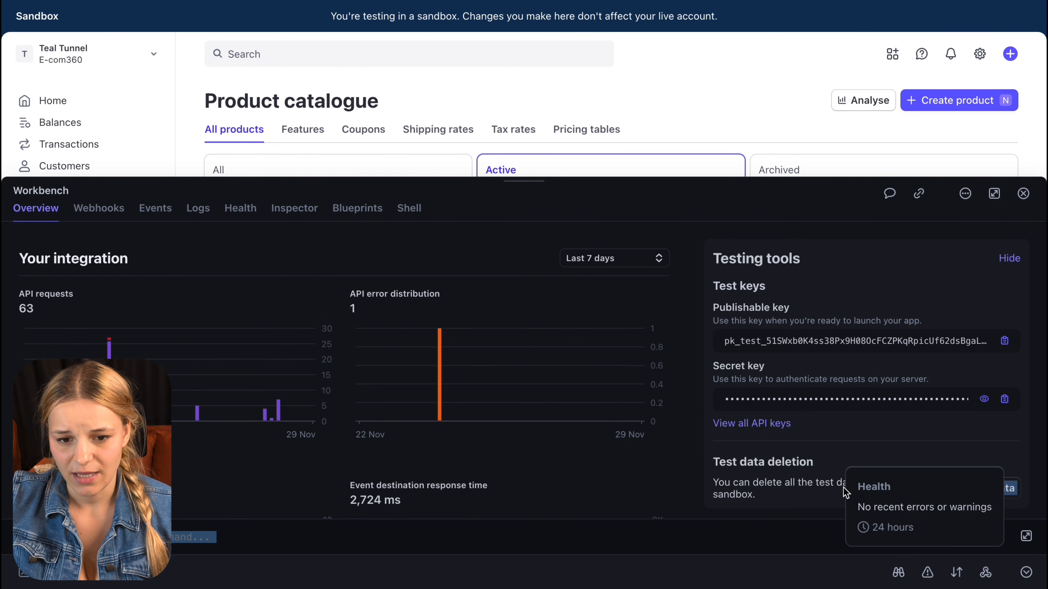
{"action": "left_click_drag", "start_coordinate": [714, 366], "coordinate": [765, 367]}
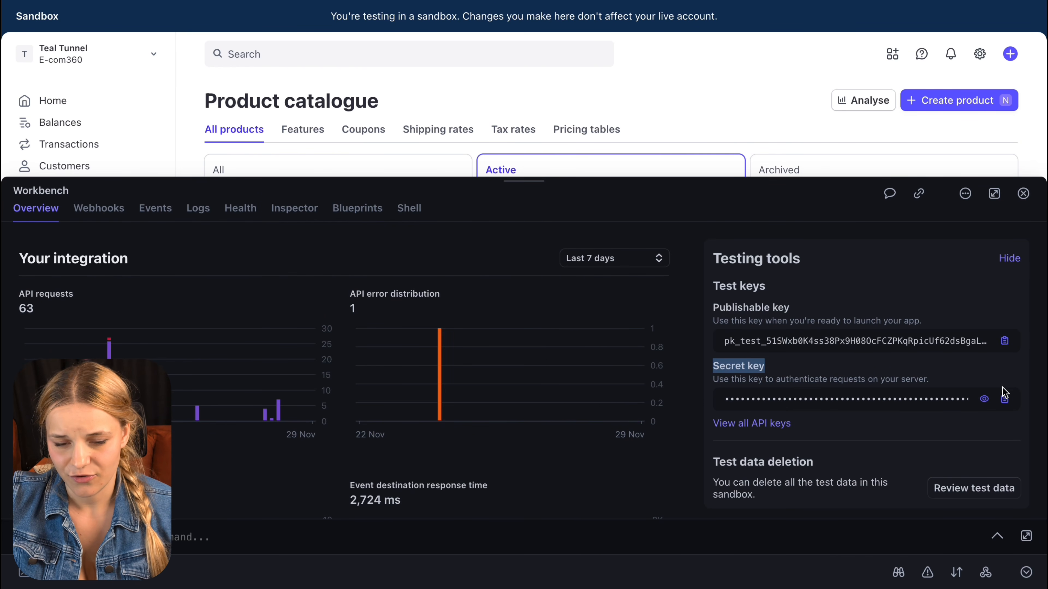
{"action": "left_click", "coordinate": [1004, 398]}
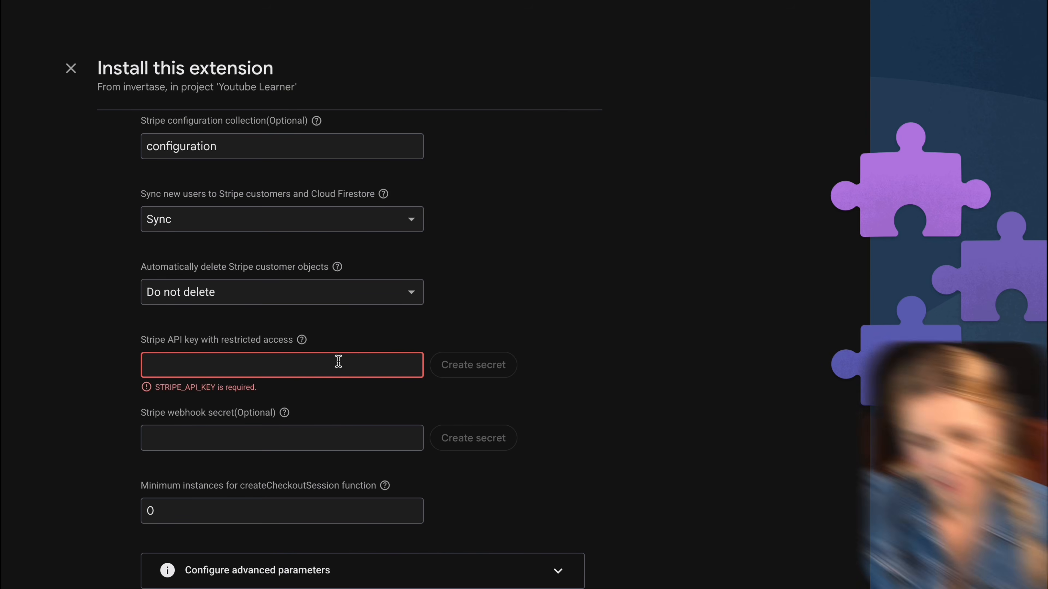
Step: Paste the Stripe secret key, save it as a secret, and install Run Payments with Stripe
{"action": "key", "text": "ctrl+v"}
{"action": "left_click", "coordinate": [491, 367]}
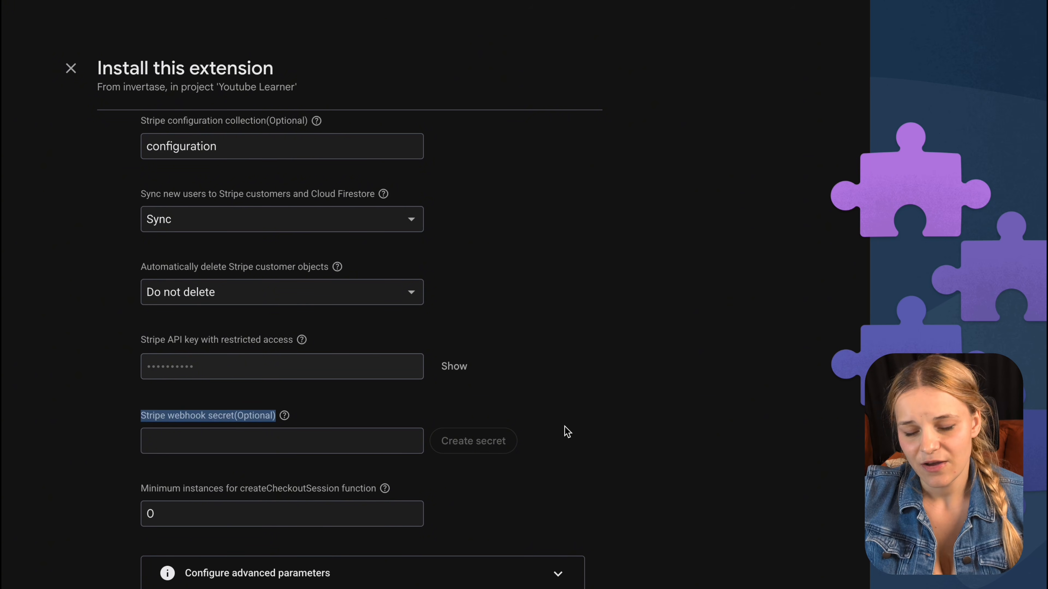
{"action": "scroll", "coordinate": [567, 431], "scroll_direction": "down", "scroll_amount": 5}
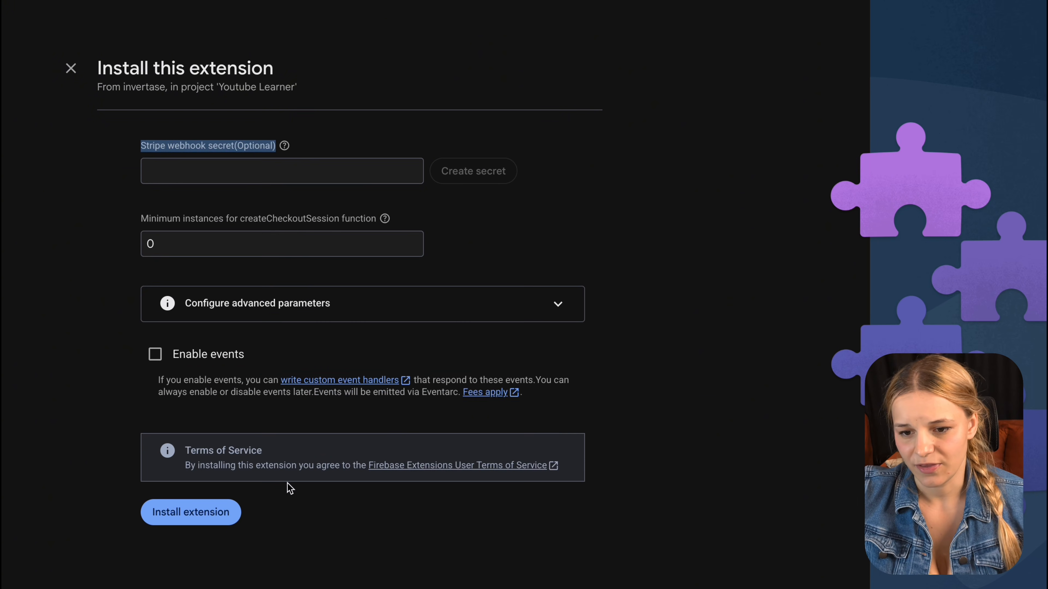
{"action": "left_click", "coordinate": [197, 518]}
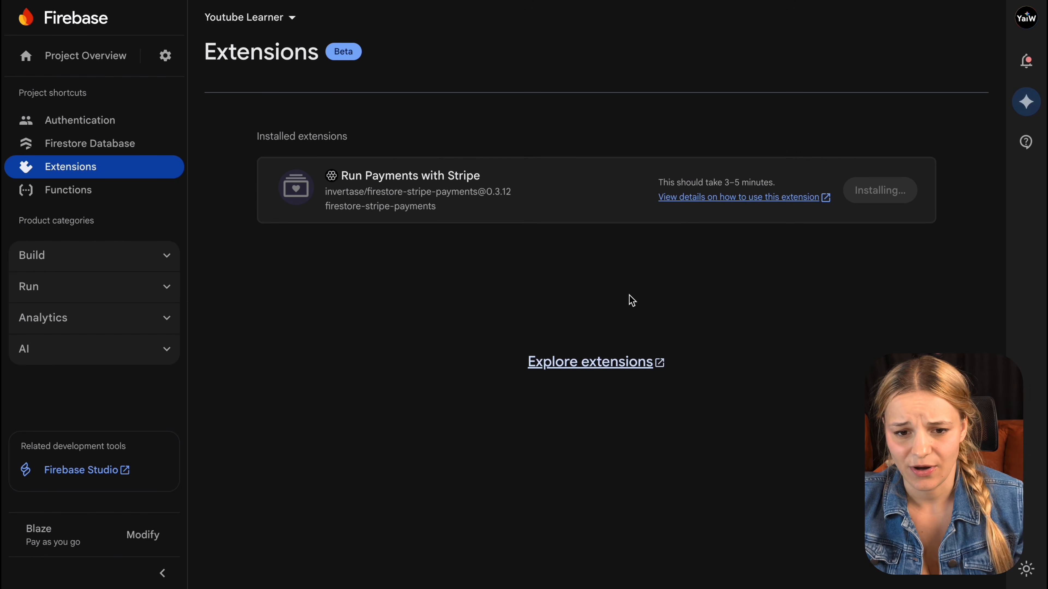
Step: Expand the PERMISSION_DENIED installation error details and retry the Run Payments with Stripe installation
{"action": "left_click_drag", "start_coordinate": [659, 182], "coordinate": [789, 184]}
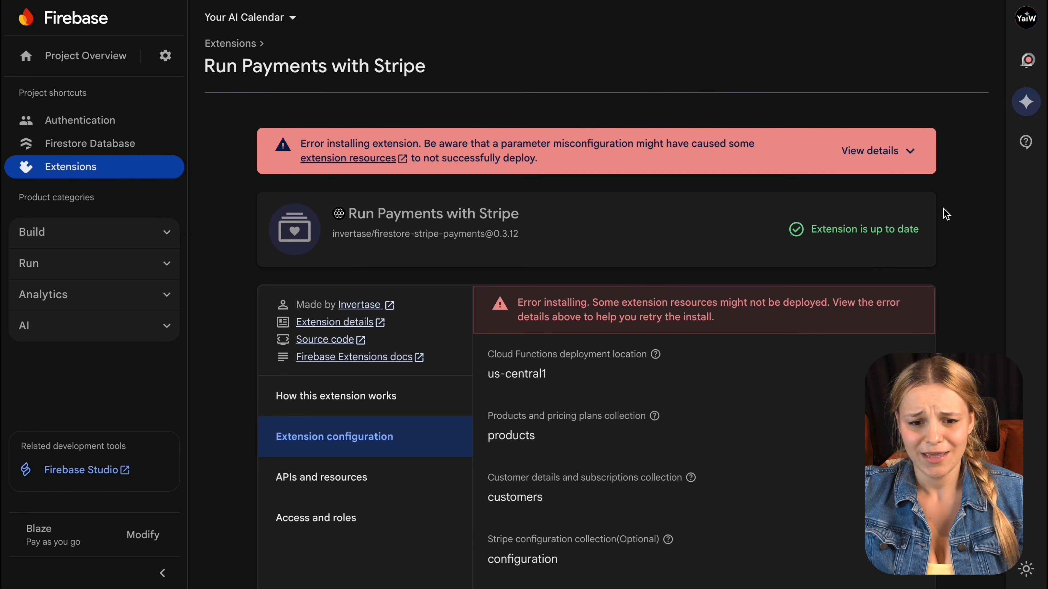
{"action": "left_click", "coordinate": [915, 162]}
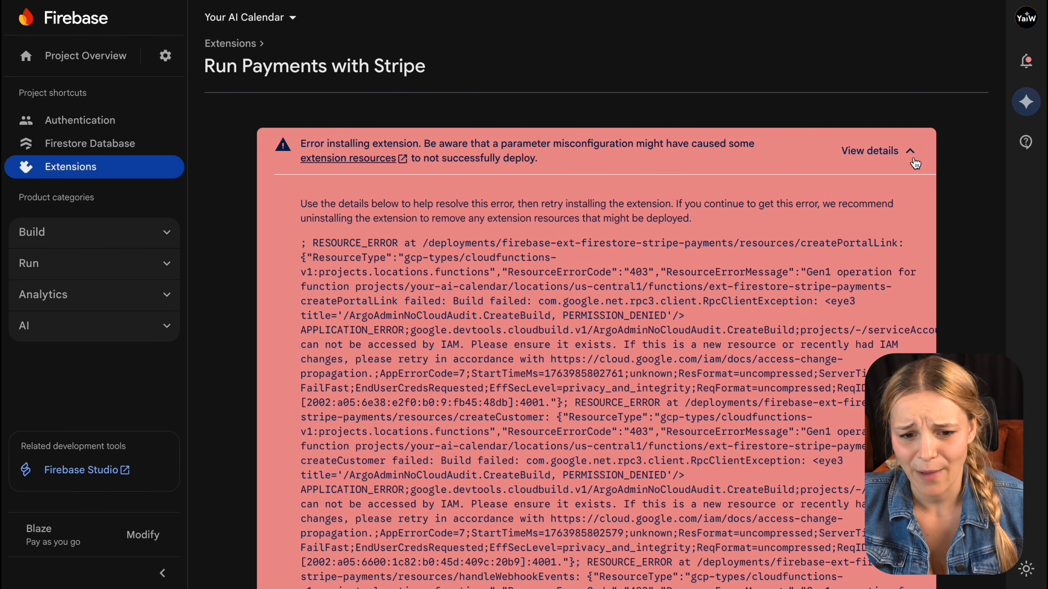
{"action": "scroll", "coordinate": [816, 411], "scroll_direction": "down", "scroll_amount": 10}
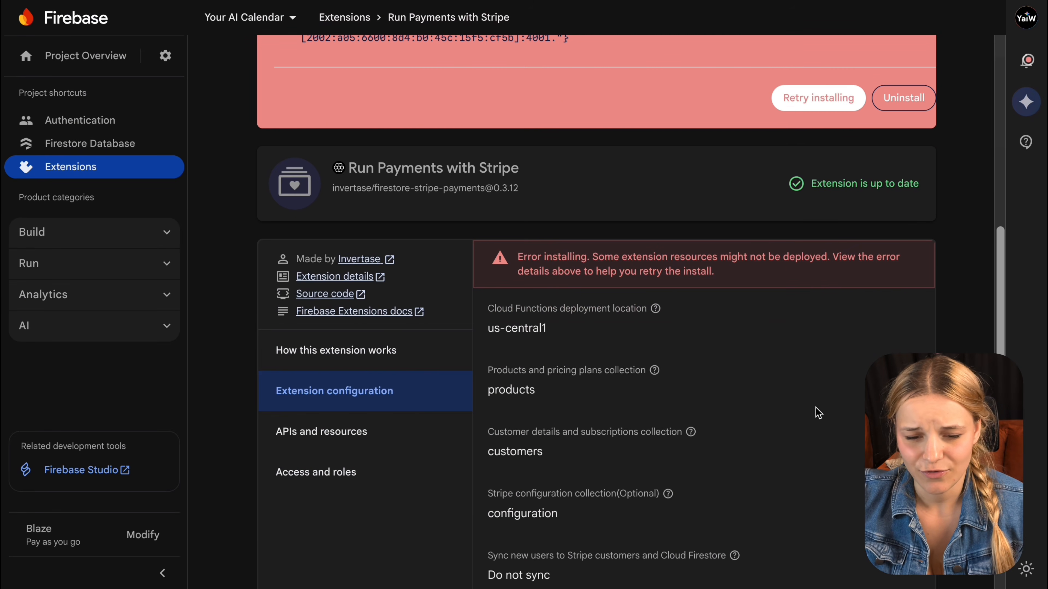
{"action": "left_click", "coordinate": [831, 103]}
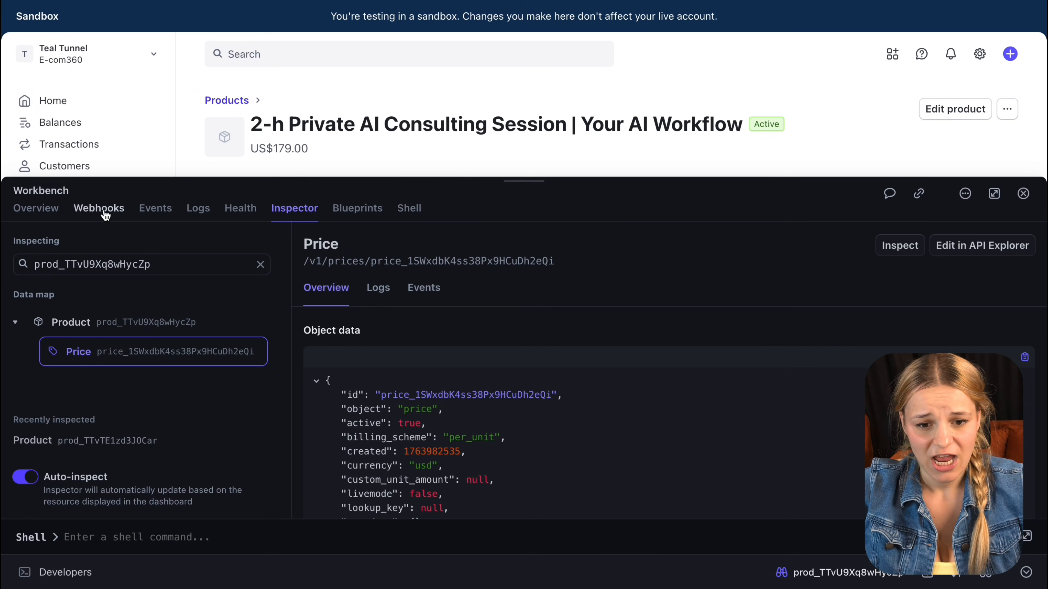
Step: Add a webhook event destination for Your account and search for checkout.session.completed
{"action": "left_click", "coordinate": [106, 215]}
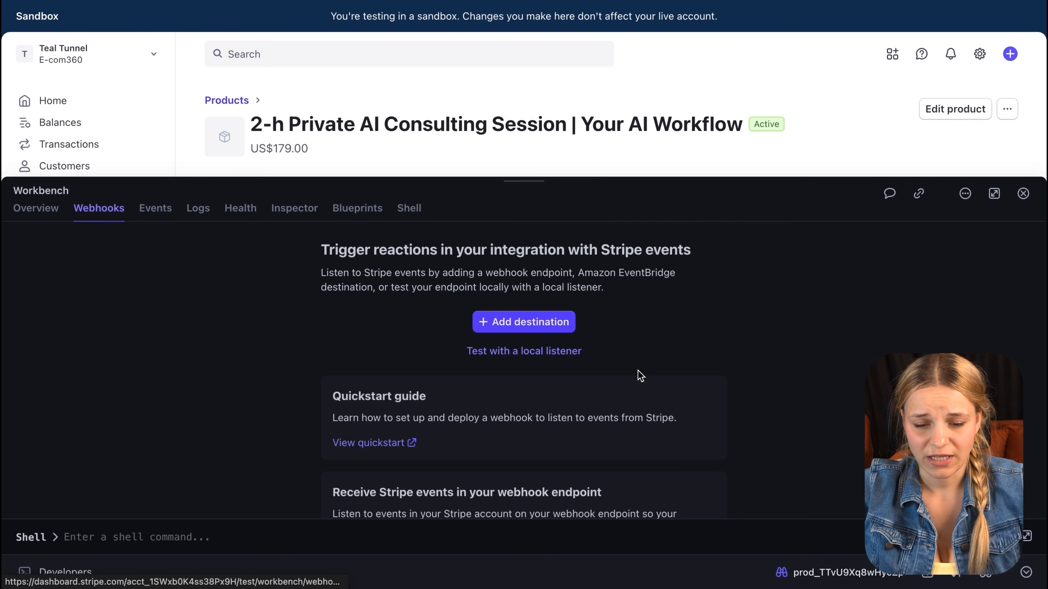
{"action": "left_click", "coordinate": [551, 323]}
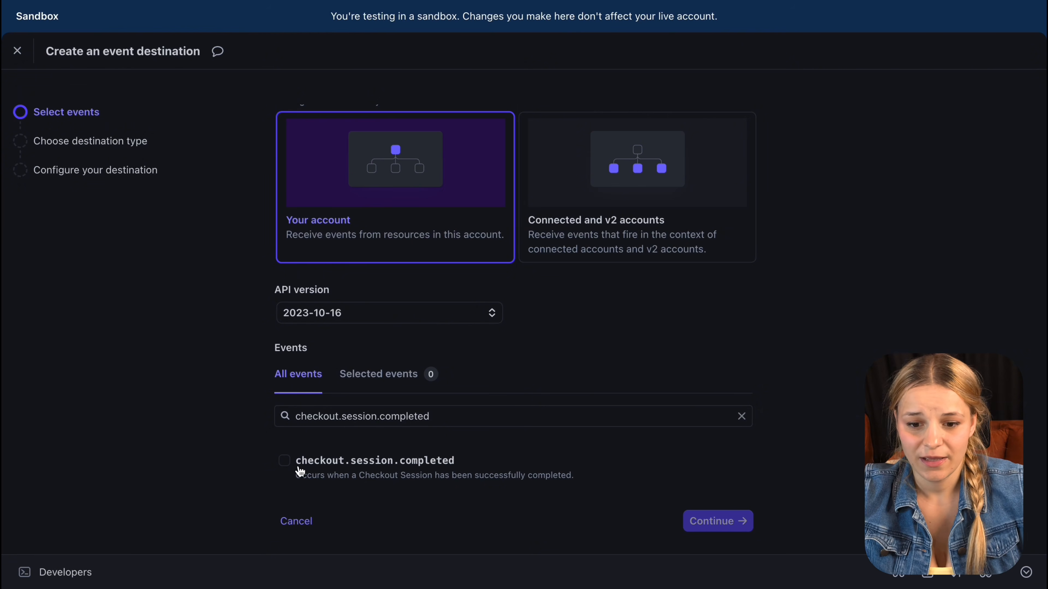
{"action": "left_click", "coordinate": [321, 466]}
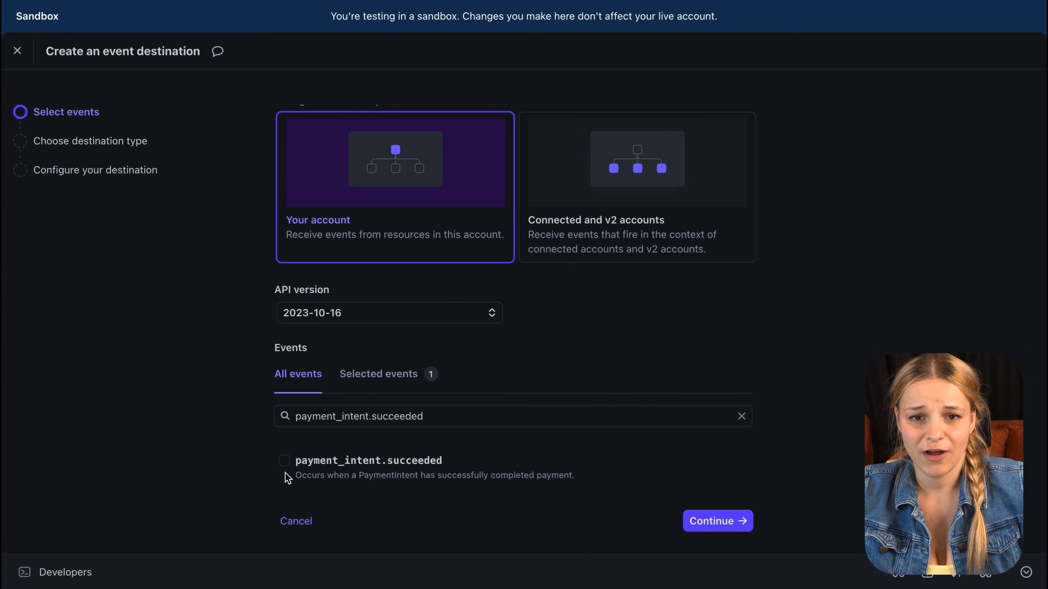
{"action": "left_click", "coordinate": [285, 461]}
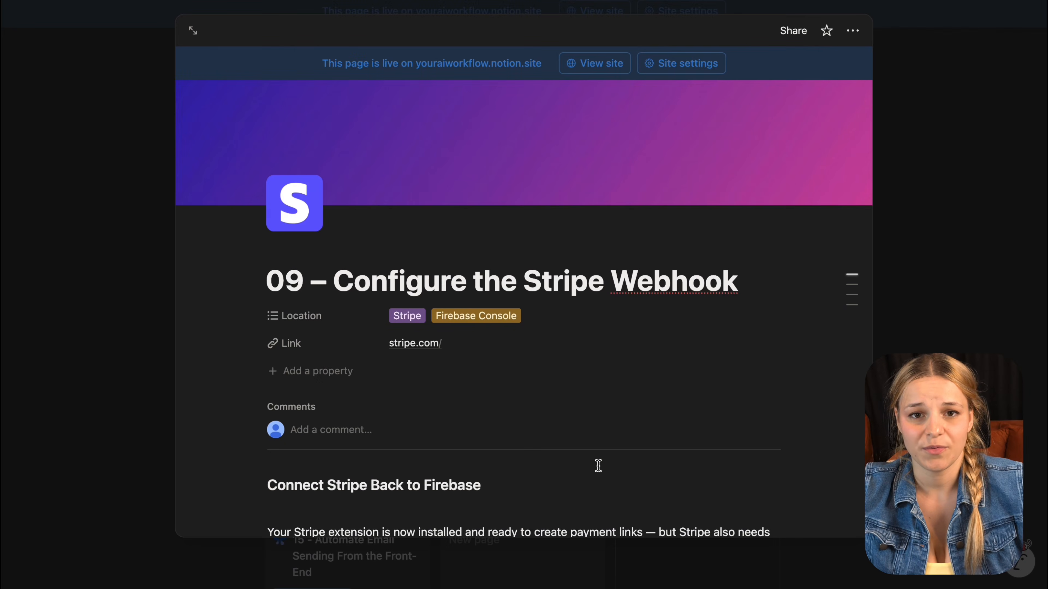
{"action": "scroll", "coordinate": [599, 466], "scroll_direction": "down", "scroll_amount": 15}
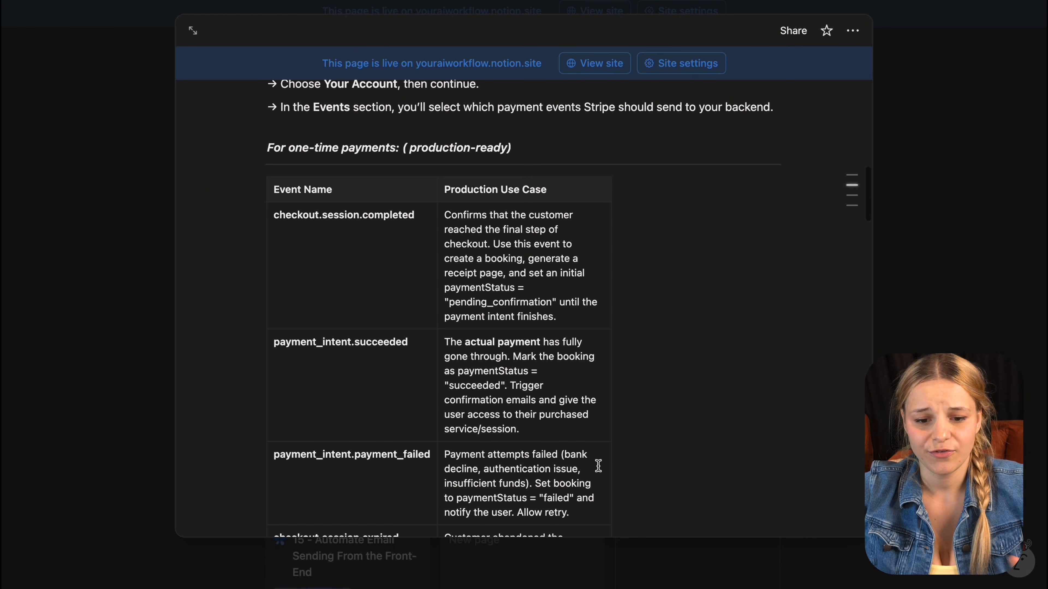
{"action": "triple_click", "coordinate": [389, 122]}
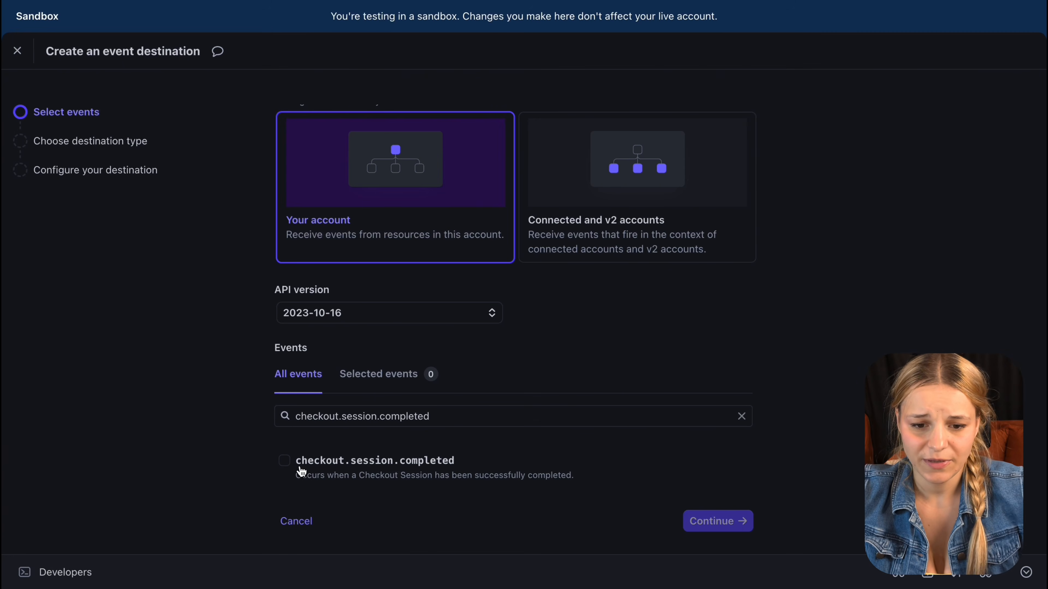
Step: Select checkout.session.completed/expired, payment_intent.succeeded/payment_failed, charge.refunded, charge.dispute.created; choose Webhook endpoint
{"action": "left_click", "coordinate": [285, 460]}
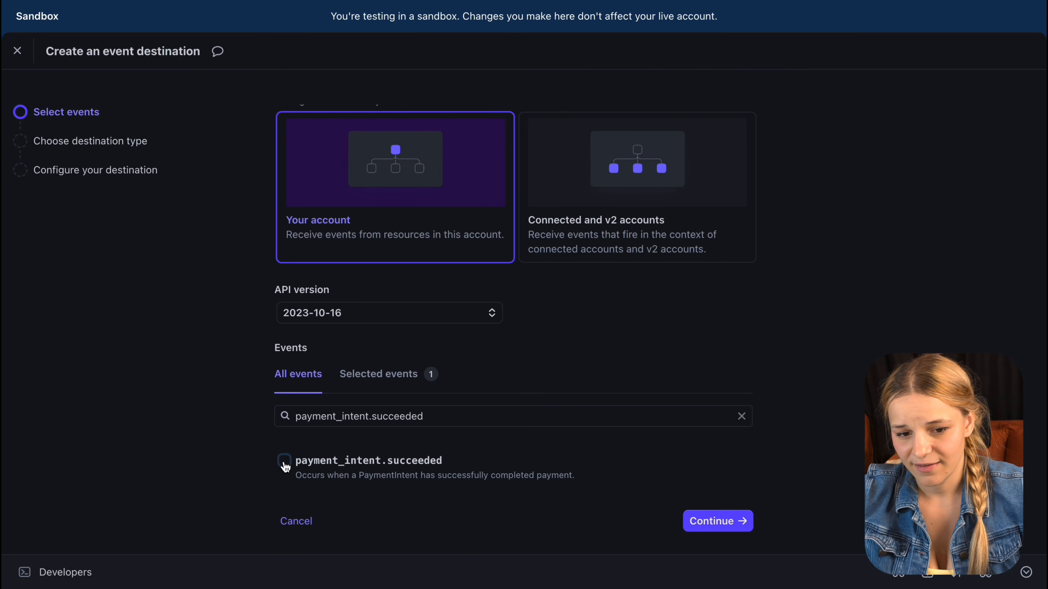
{"action": "left_click", "coordinate": [284, 460]}
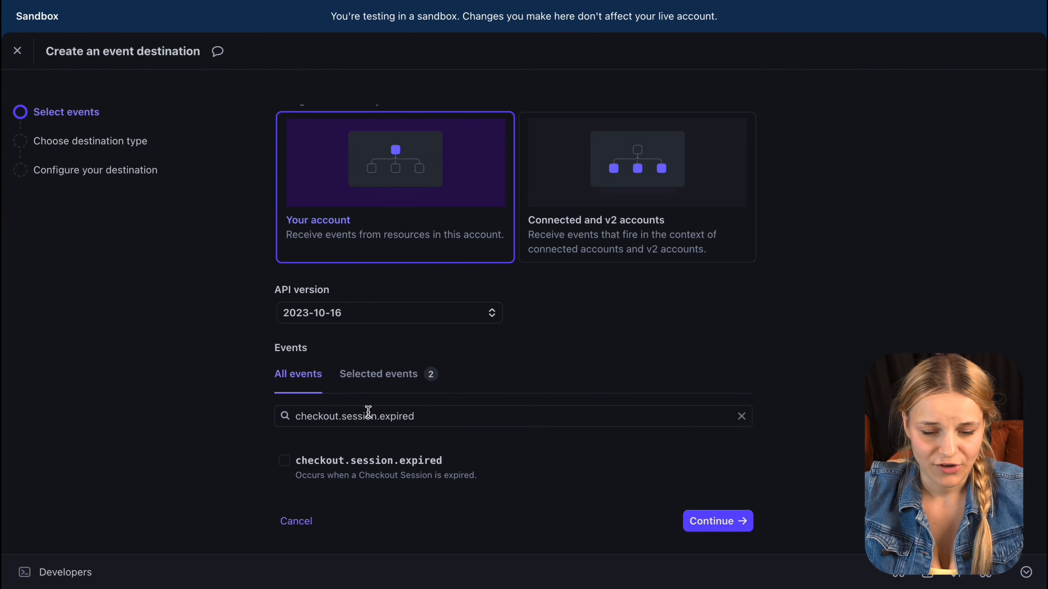
{"action": "left_click", "coordinate": [284, 461]}
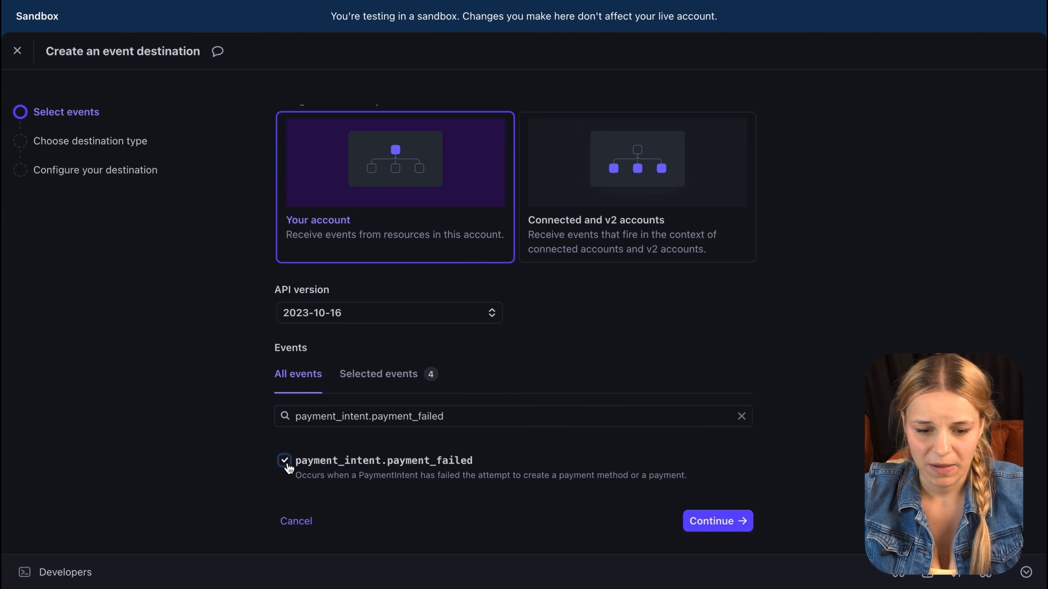
{"action": "left_click", "coordinate": [284, 461]}
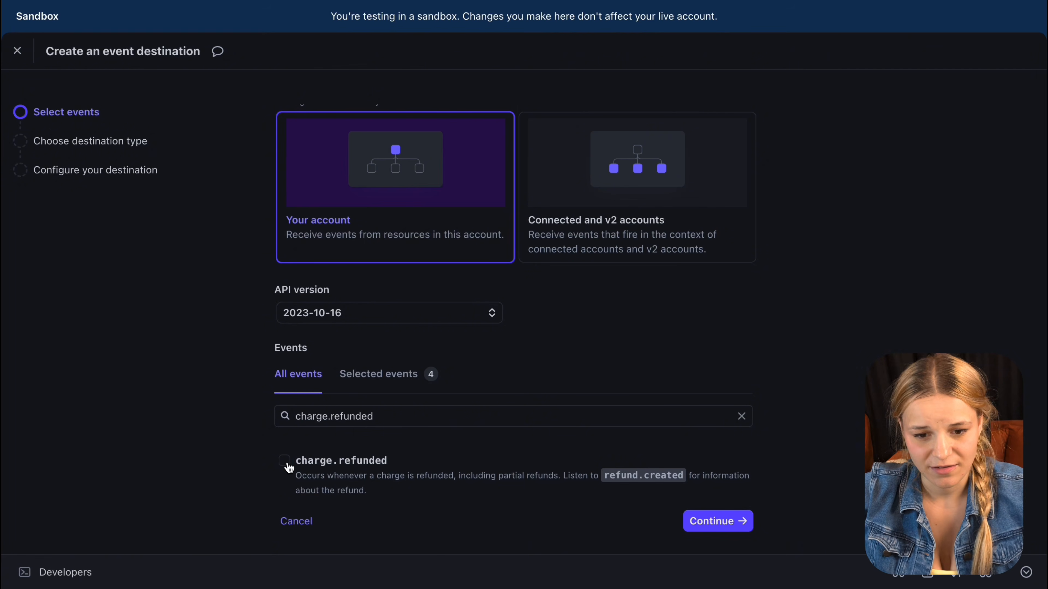
{"action": "left_click", "coordinate": [287, 463]}
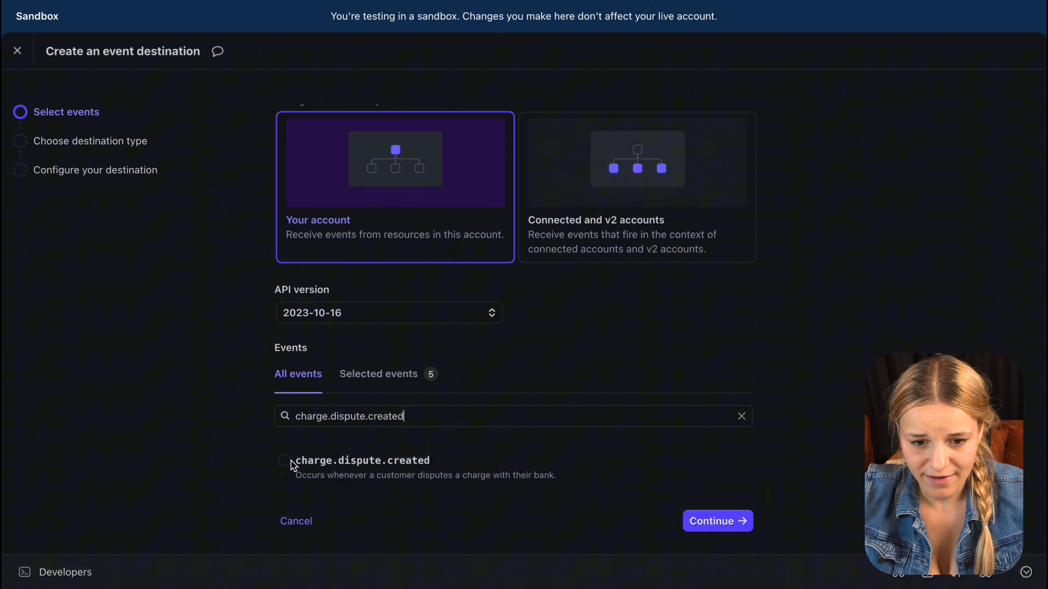
{"action": "left_click", "coordinate": [285, 464]}
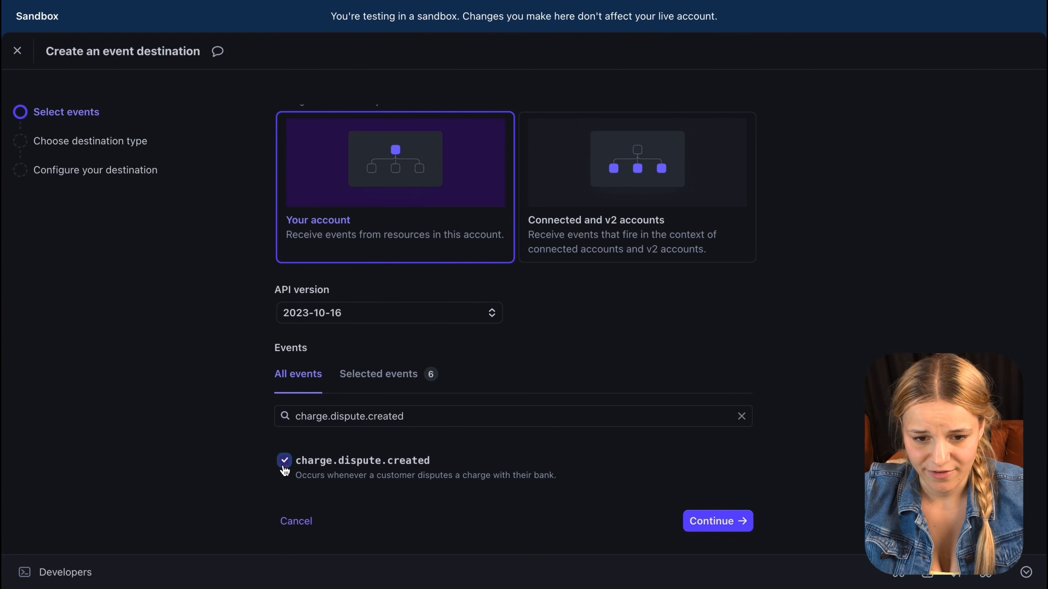
{"action": "left_click", "coordinate": [718, 522]}
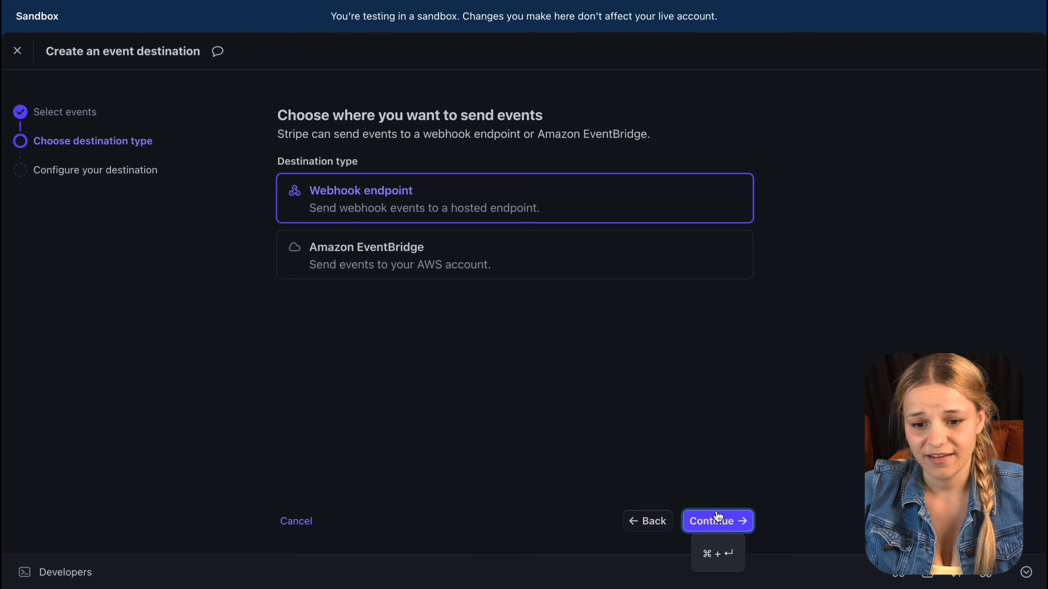
{"action": "left_click", "coordinate": [713, 523]}
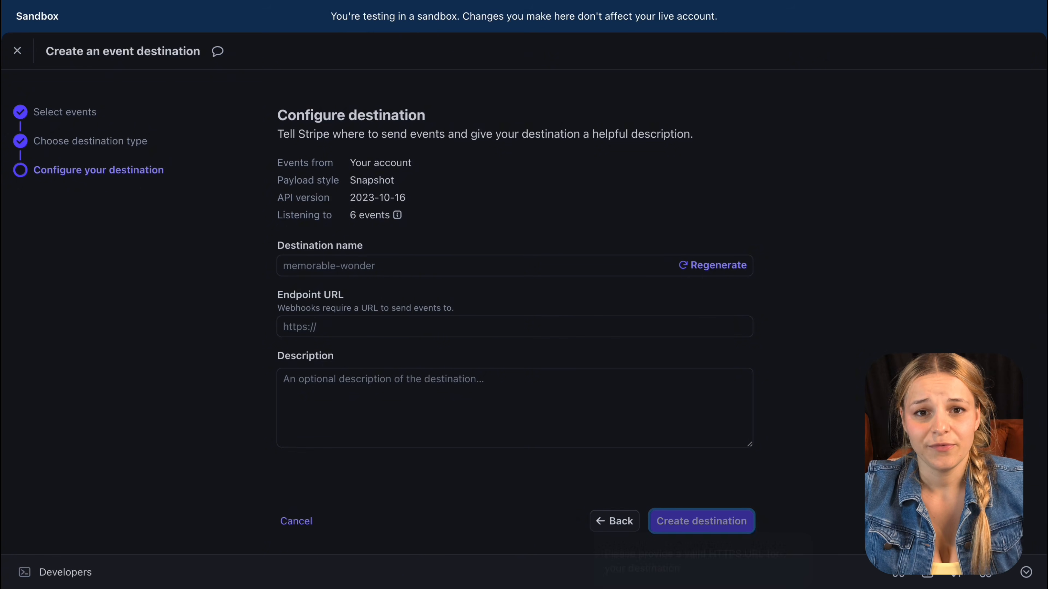
Step: Paste the handleWebhookEvents function URL as the endpoint URL and create the destination
{"action": "left_click", "coordinate": [421, 328]}
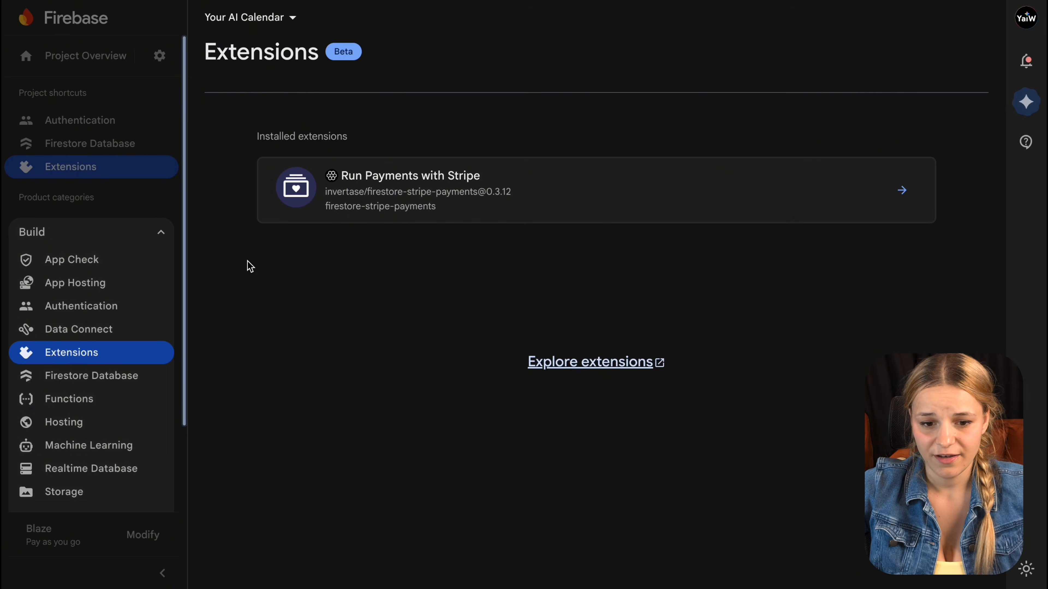
{"action": "left_click", "coordinate": [171, 399]}
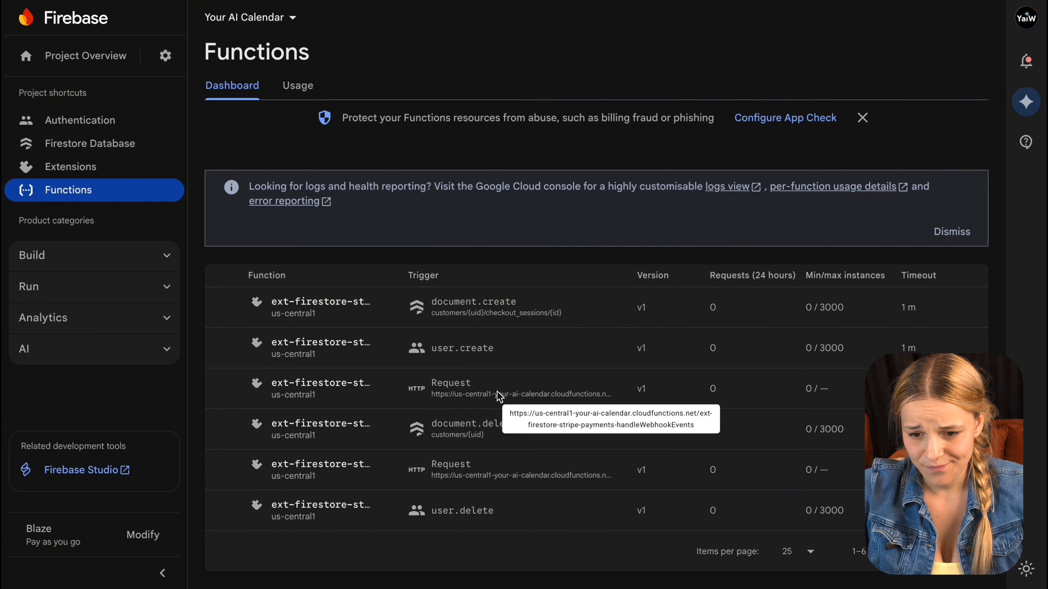
{"action": "left_click_drag", "start_coordinate": [535, 414], "coordinate": [536, 424]}
{"action": "triple_click", "coordinate": [536, 423]}
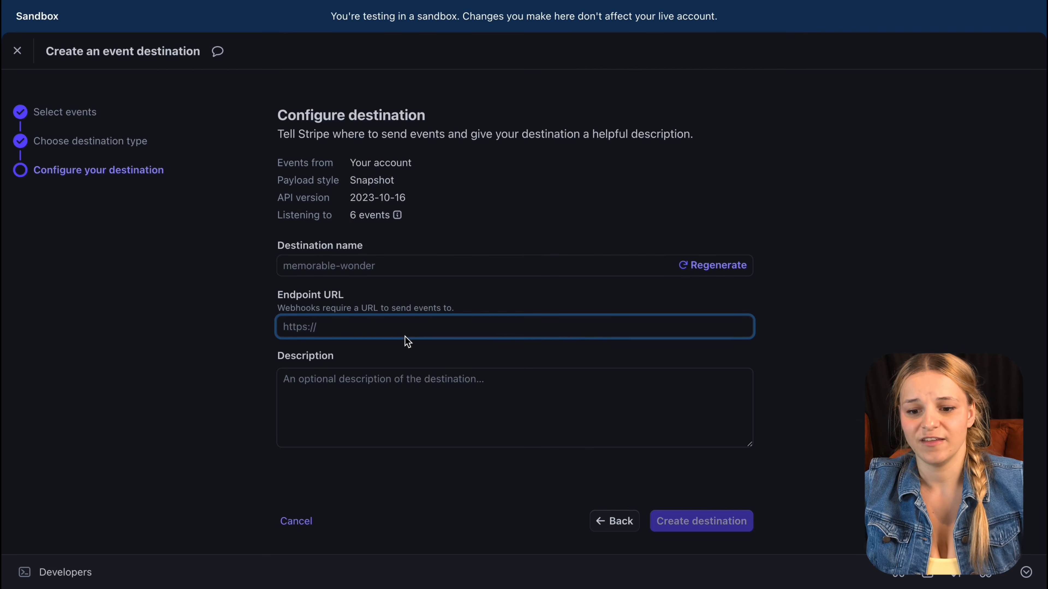
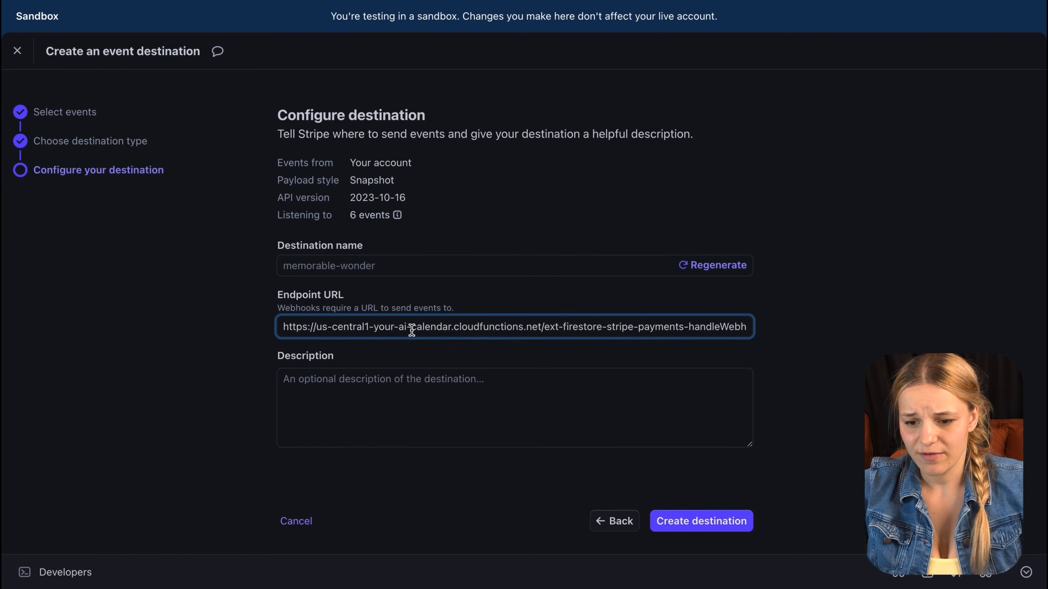
{"action": "double_click", "coordinate": [411, 328]}
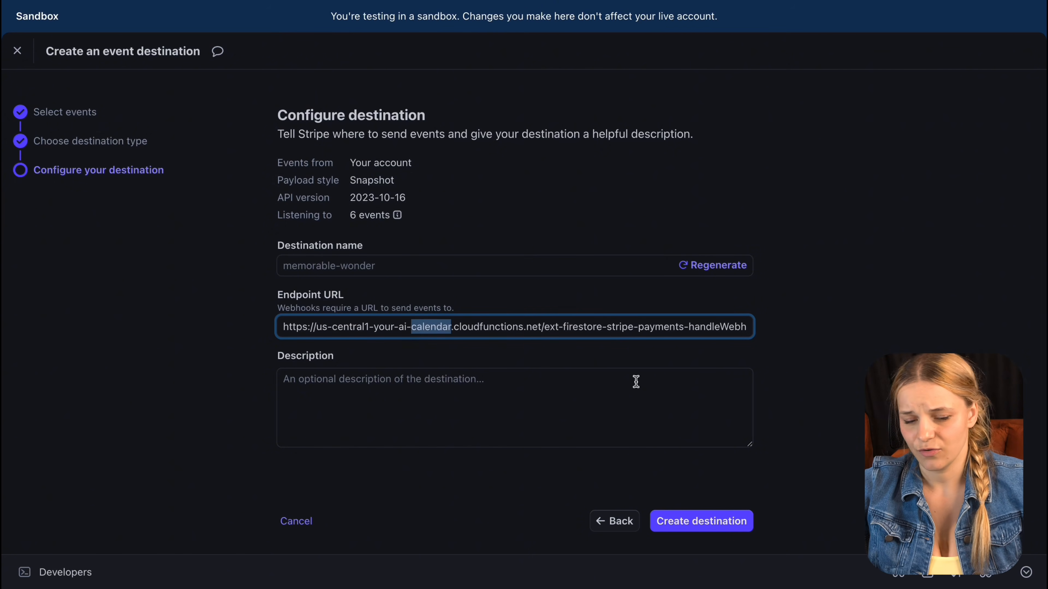
{"action": "left_click", "coordinate": [724, 515]}
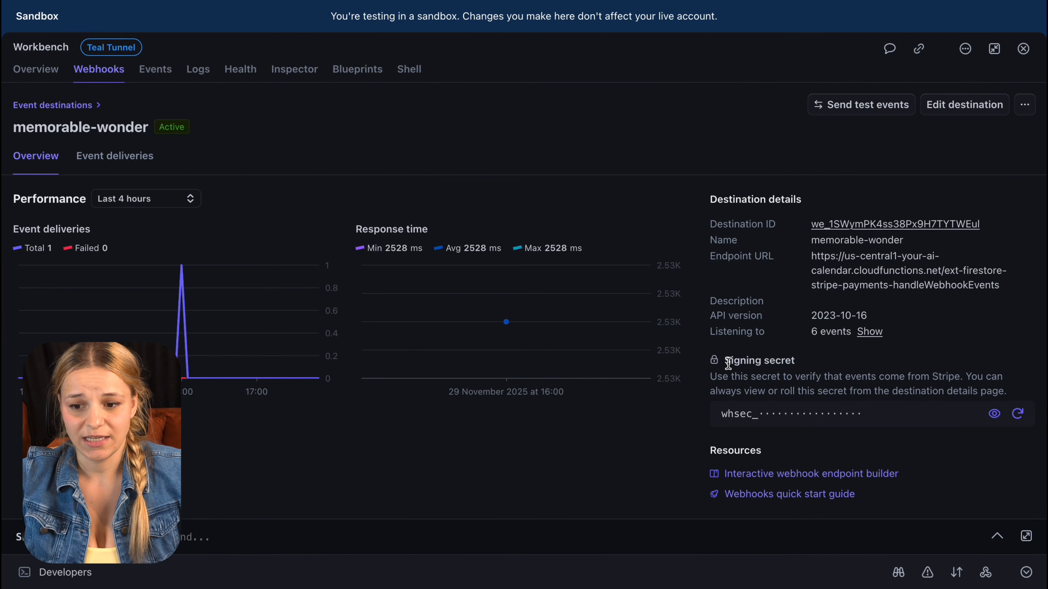
Step: Reveal and copy the memorable-wonder destination's signing secret
{"action": "left_click_drag", "start_coordinate": [725, 361], "coordinate": [825, 367]}
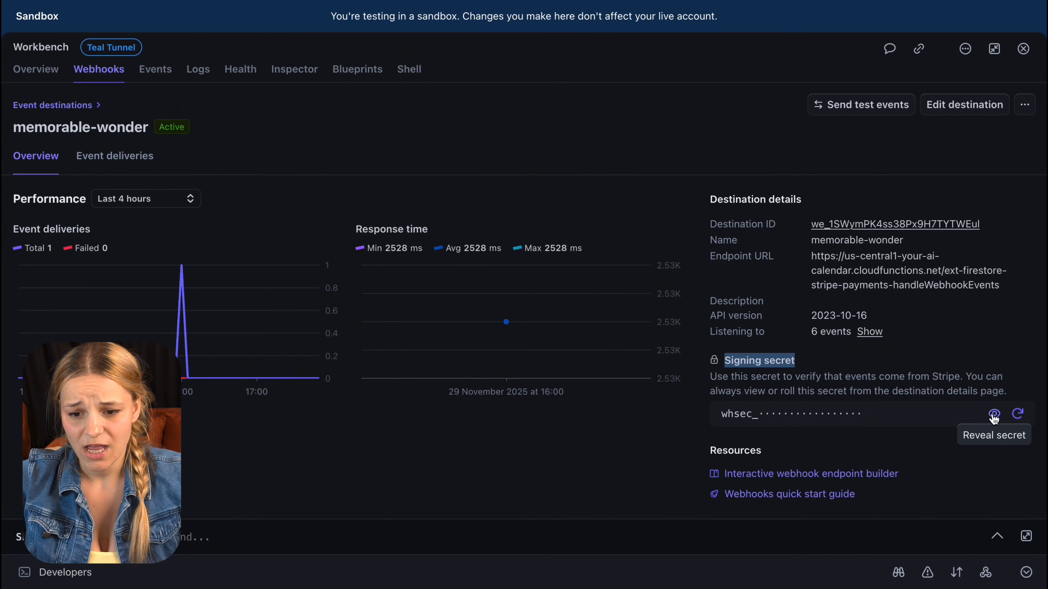
{"action": "left_click", "coordinate": [994, 417]}
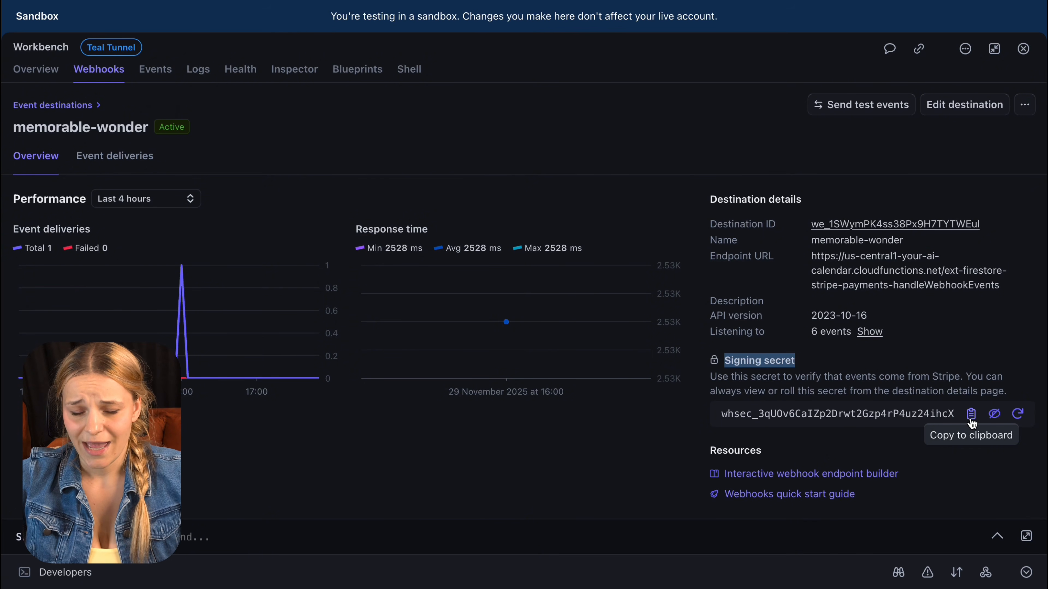
{"action": "left_click", "coordinate": [969, 418]}
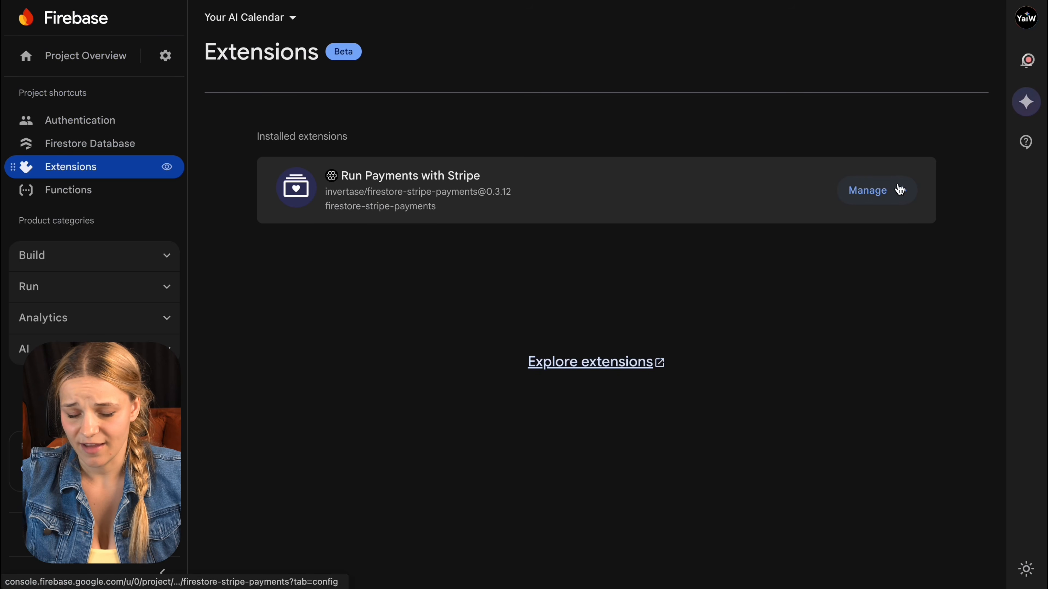
{"action": "left_click", "coordinate": [896, 187]}
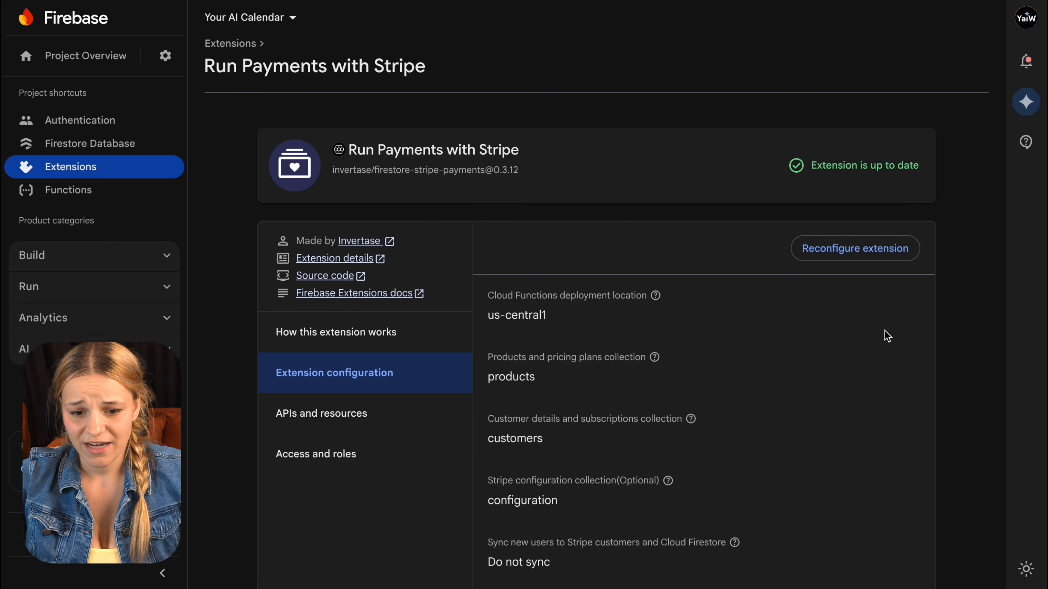
Step: Reconfigure the extension with the pasted signing secret as the Stripe webhook secret, and save
{"action": "left_click", "coordinate": [873, 256]}
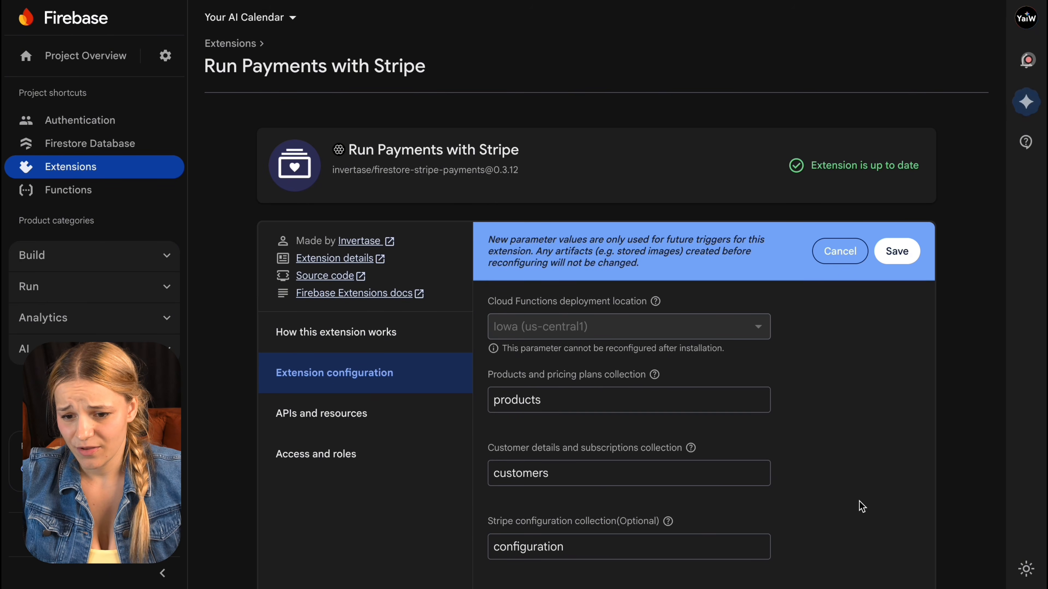
{"action": "scroll", "coordinate": [859, 503], "scroll_direction": "down", "scroll_amount": 10}
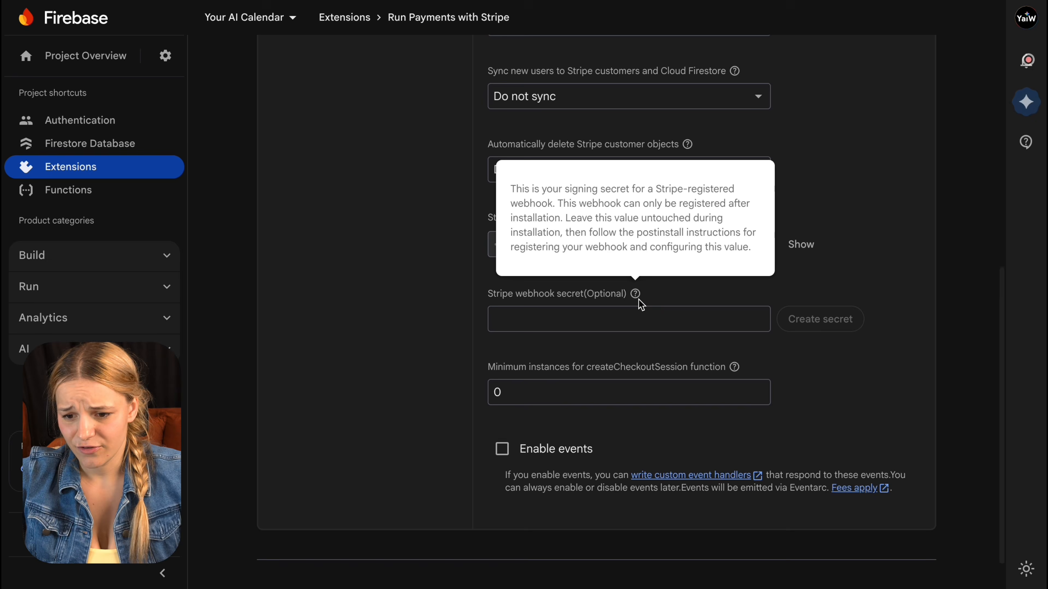
{"action": "left_click", "coordinate": [600, 315]}
{"action": "key", "text": "ctrl+v"}
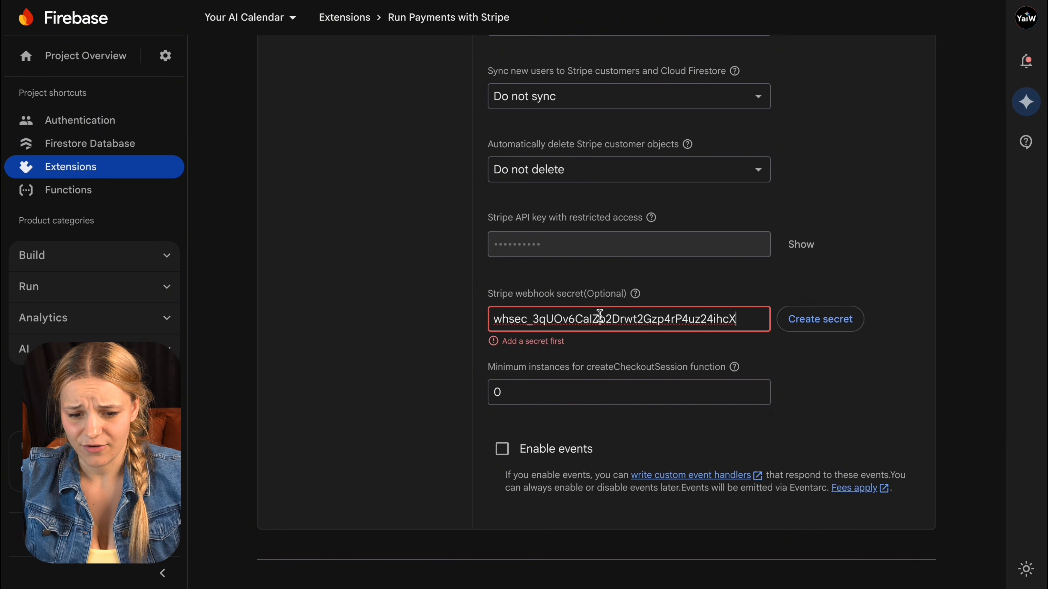
{"action": "left_click", "coordinate": [797, 328]}
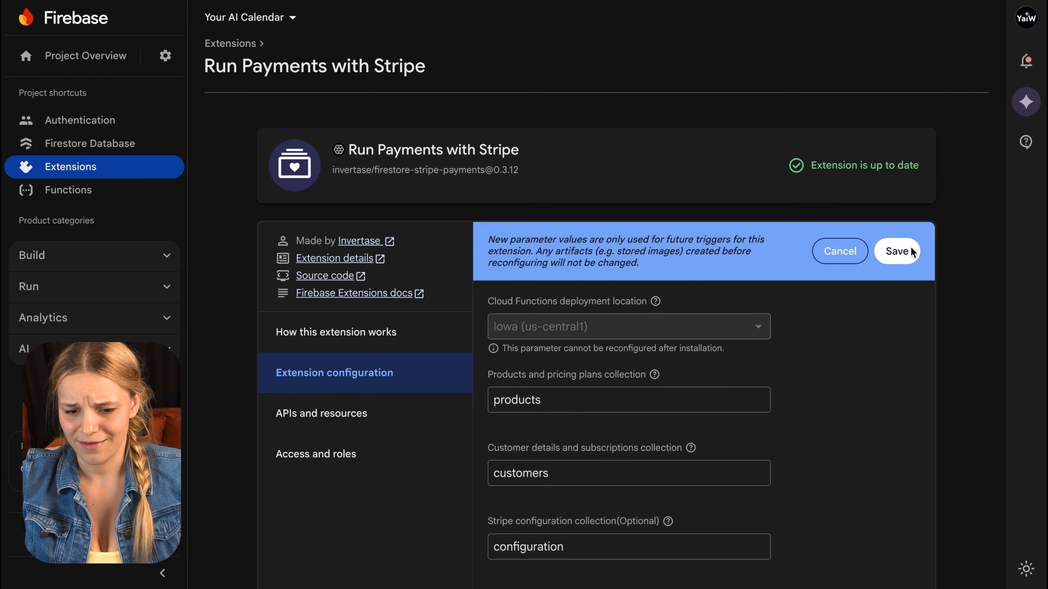
{"action": "left_click", "coordinate": [912, 252]}
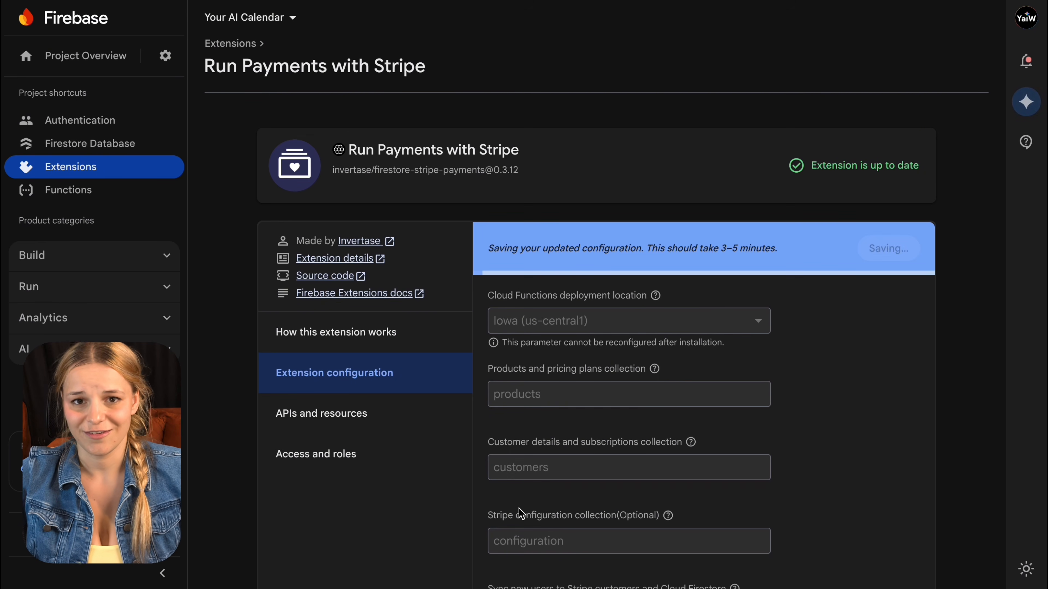
{"action": "triple_click", "coordinate": [705, 248]}
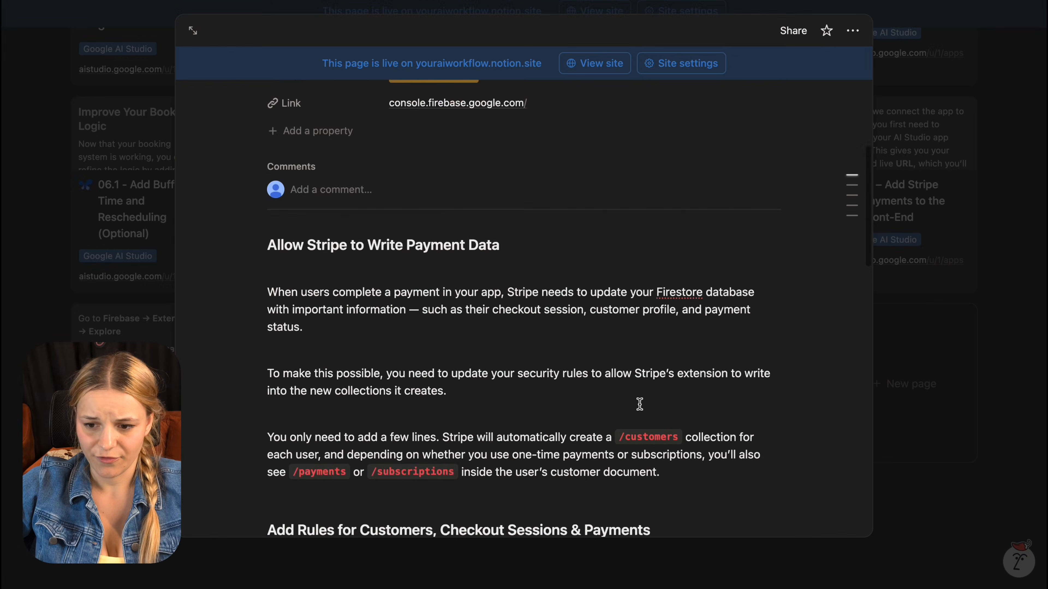
Step: Scroll to the Updated Rules Segment code and highlight the customers, payments and subscriptions match rules
{"action": "scroll", "coordinate": [639, 403], "scroll_direction": "down", "scroll_amount": 10}
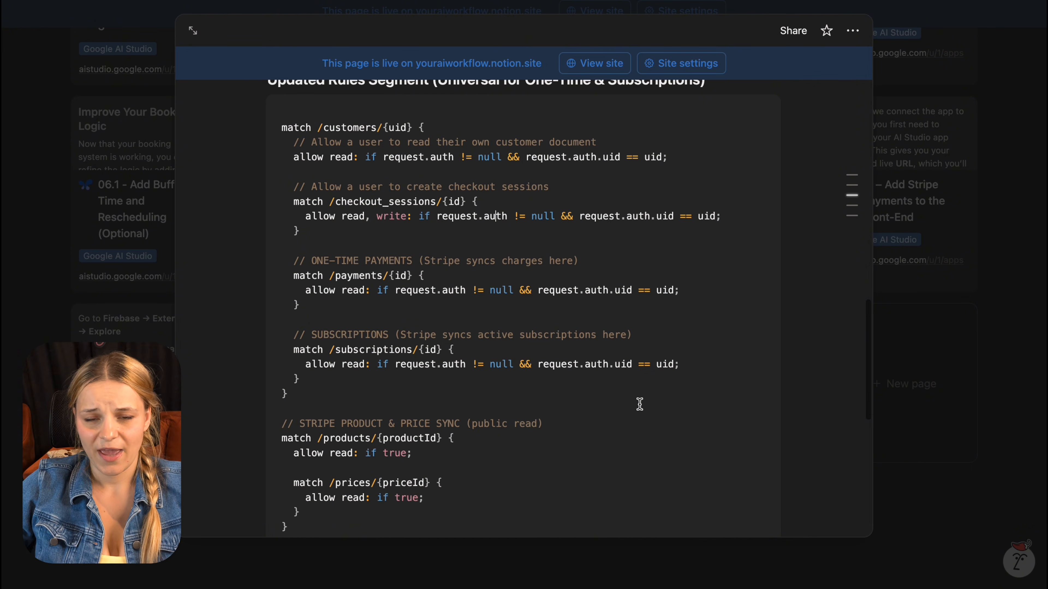
{"action": "left_click_drag", "start_coordinate": [333, 524], "coordinate": [288, 124]}
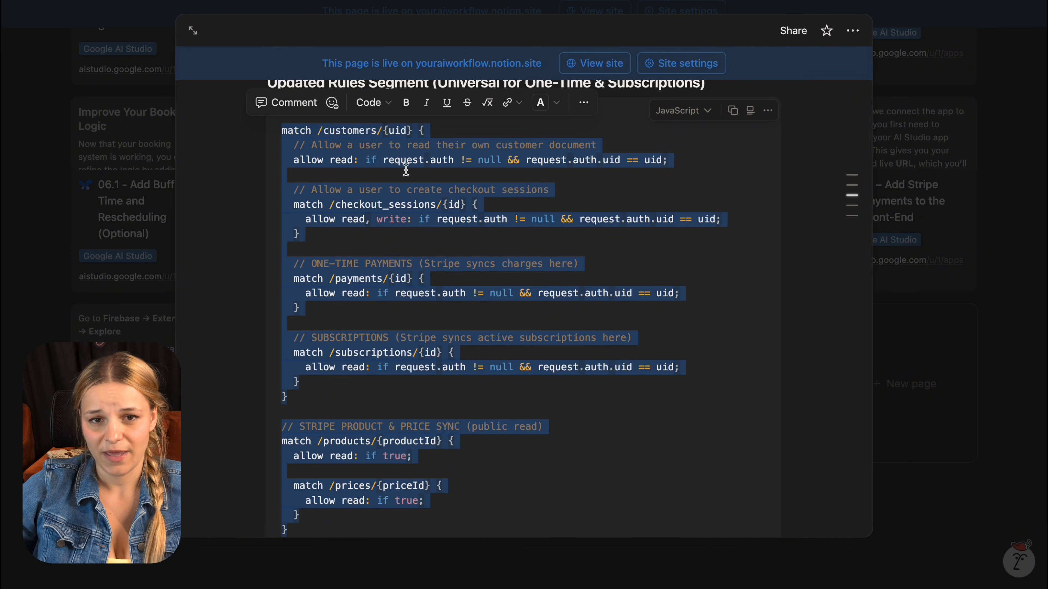
{"action": "left_click", "coordinate": [420, 261]}
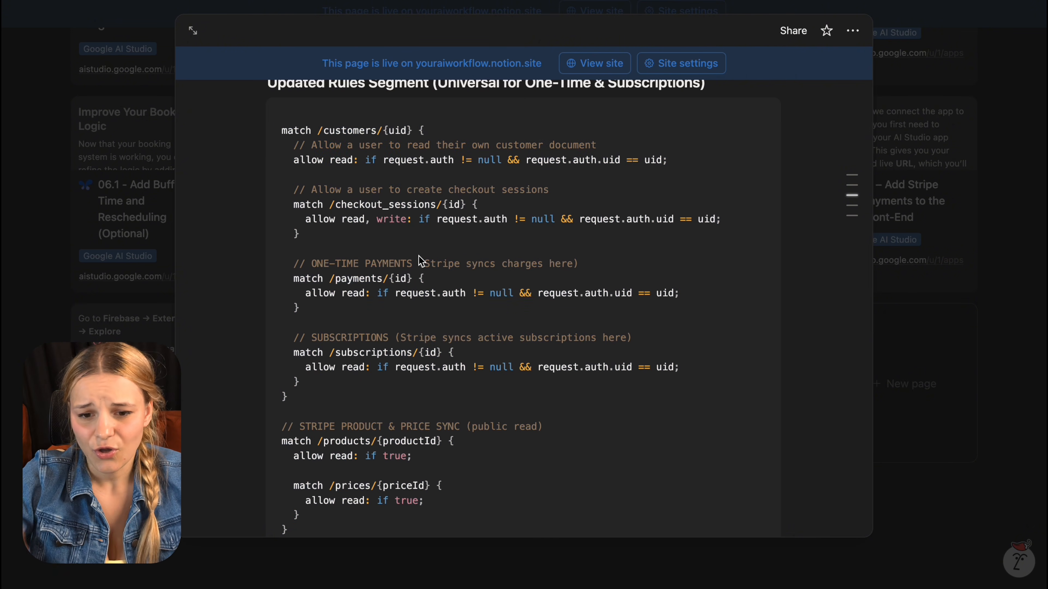
{"action": "triple_click", "coordinate": [354, 130]}
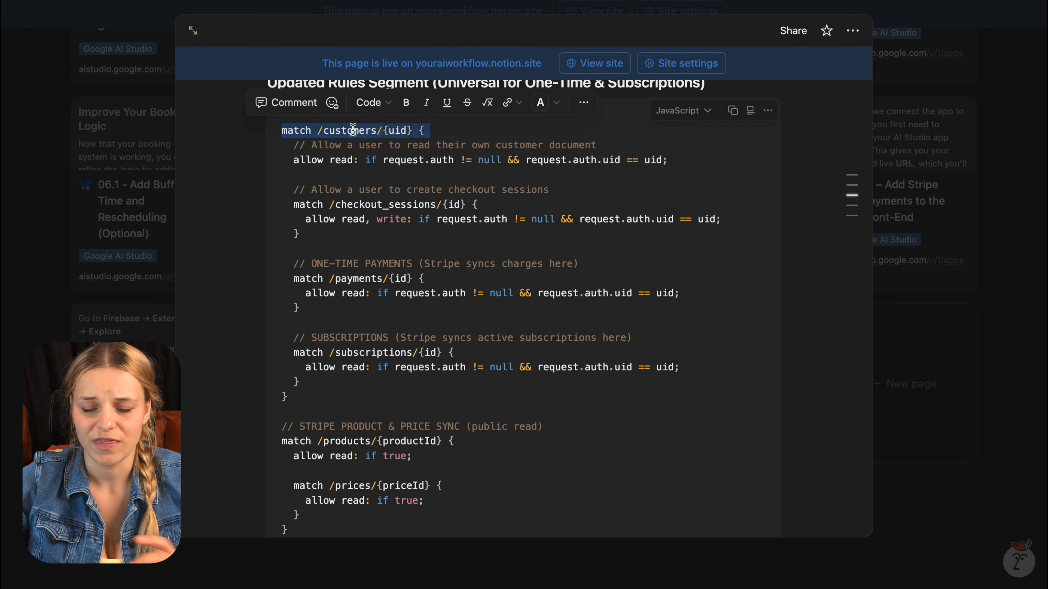
{"action": "triple_click", "coordinate": [383, 280]}
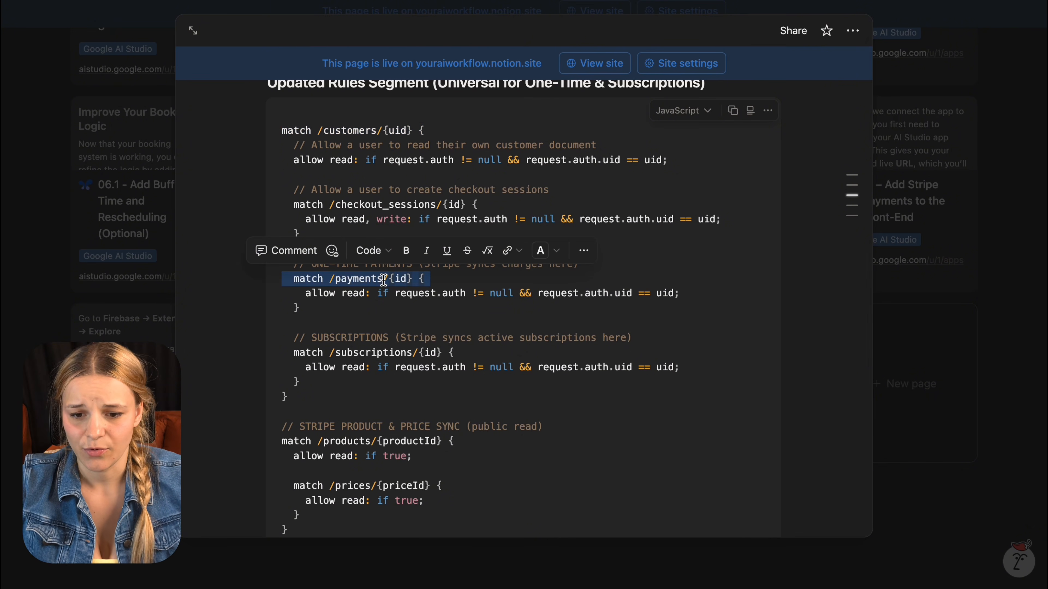
{"action": "triple_click", "coordinate": [402, 353]}
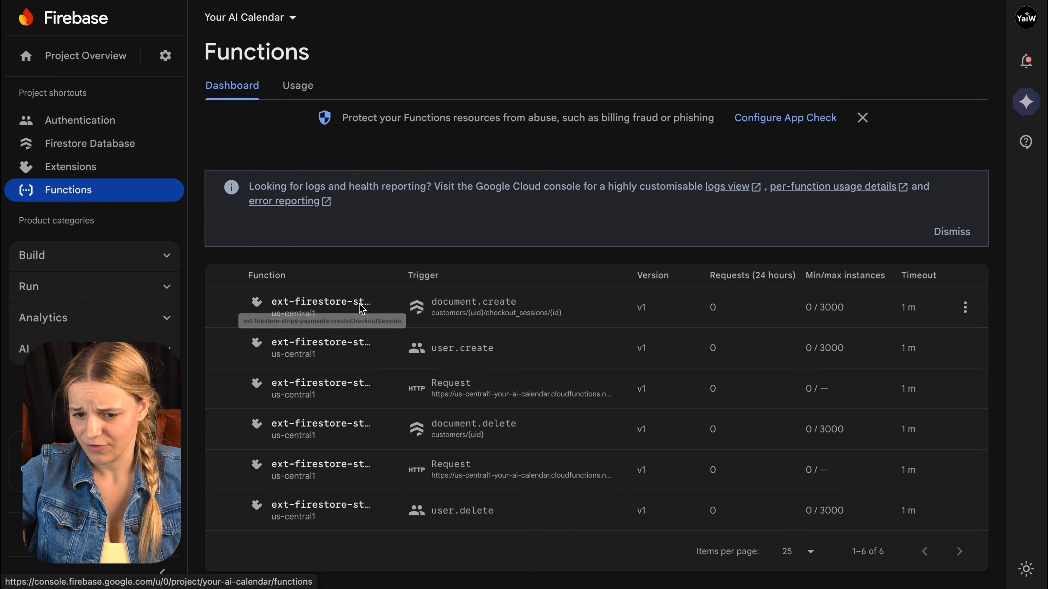
Step: Select the full ext-firestore-stripe-payments-createCheckoutSession function name to copy it
{"action": "triple_click", "coordinate": [340, 324]}
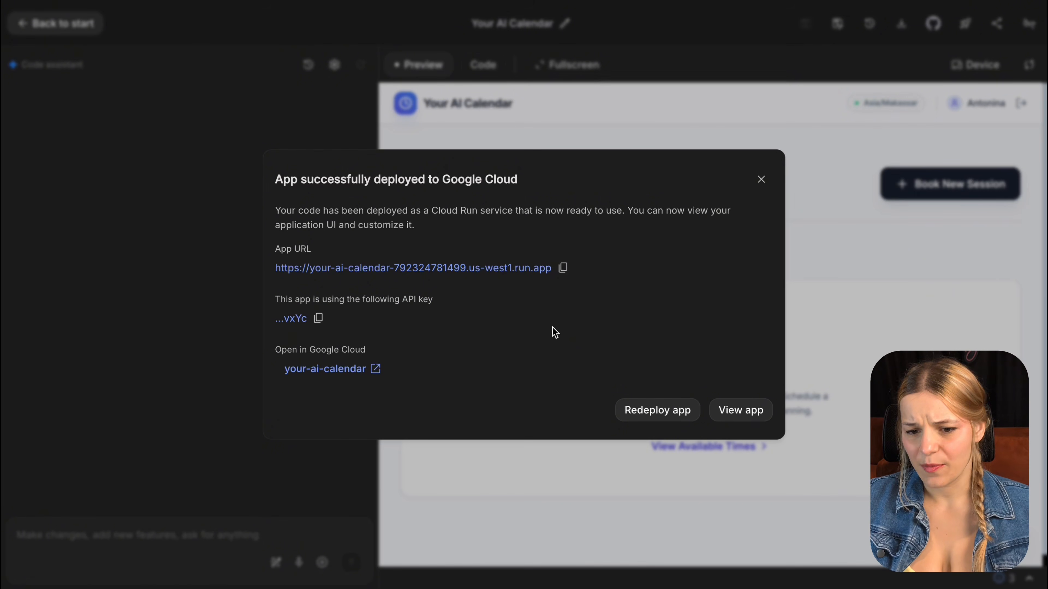
Step: Copy the deployed app URL, close the deploy dialog, and paste the Stripe checkout prompt into chat
{"action": "left_click", "coordinate": [563, 268]}
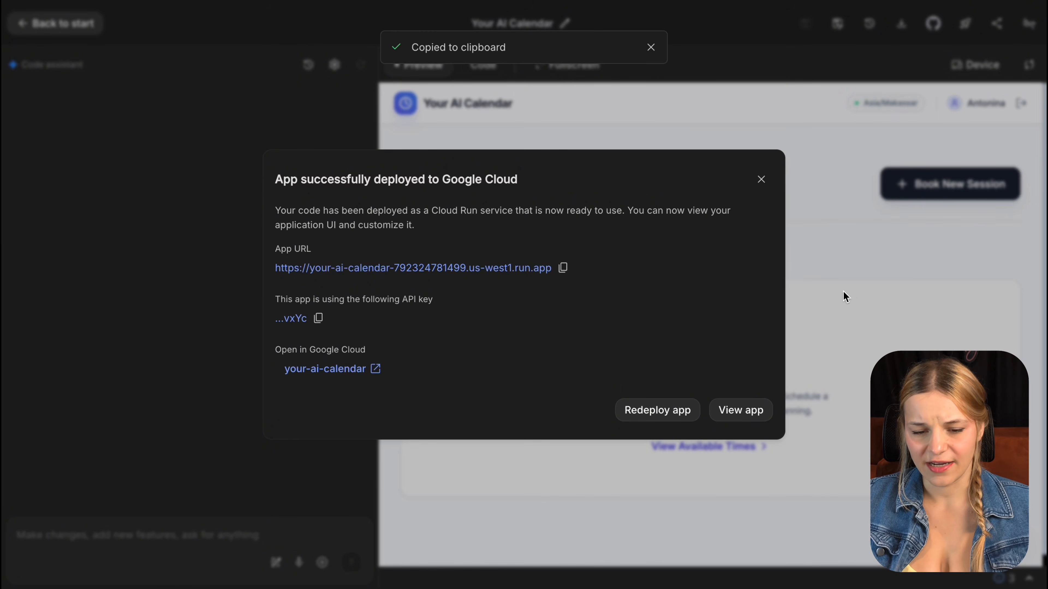
{"action": "left_click", "coordinate": [762, 180]}
{"action": "left_click", "coordinate": [234, 568]}
{"action": "key", "text": "ctrl+v"}
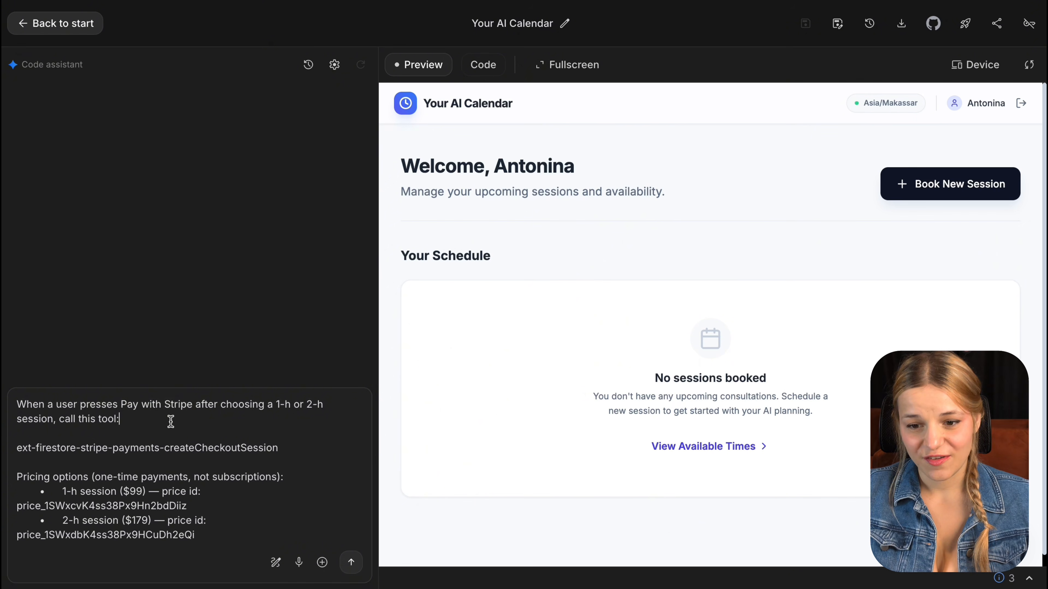
Step: Review the prompt's createCheckoutSession, price ids, checkout parameters and redirect instructions, then send it
{"action": "triple_click", "coordinate": [171, 421]}
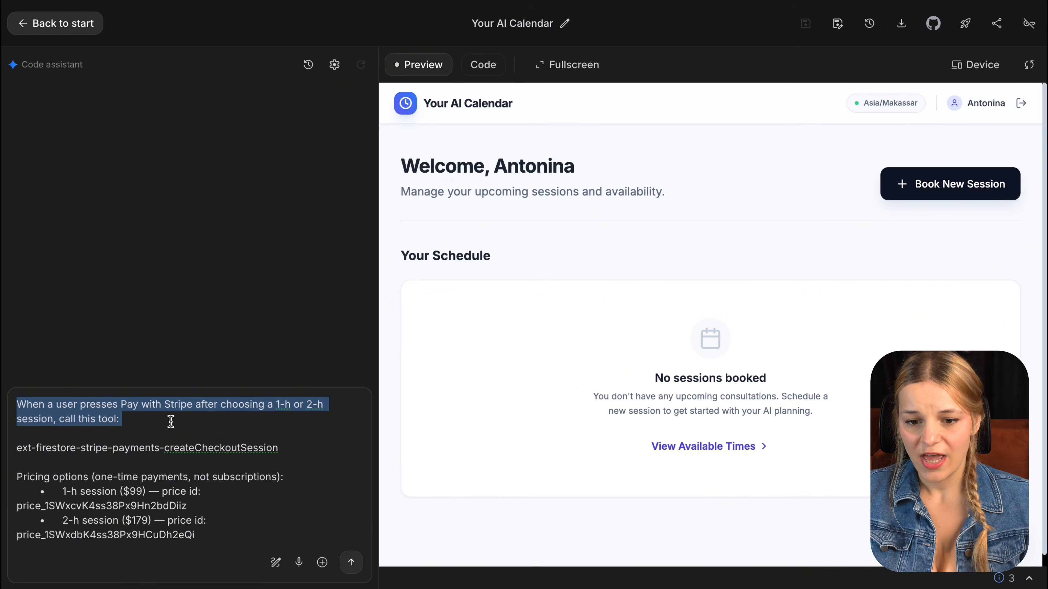
{"action": "triple_click", "coordinate": [180, 449]}
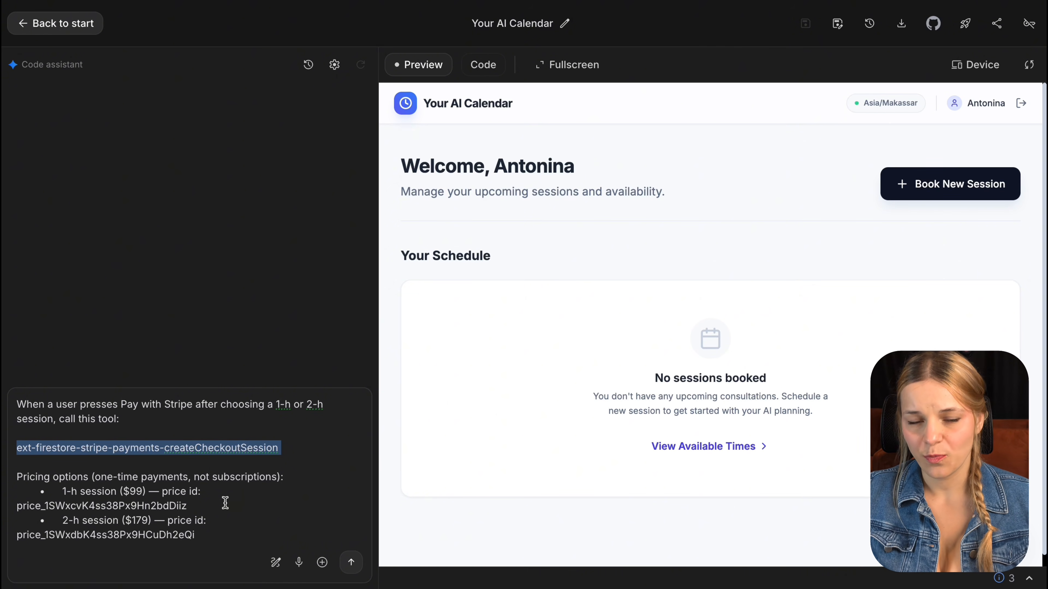
{"action": "scroll", "coordinate": [228, 508], "scroll_direction": "down", "scroll_amount": 3}
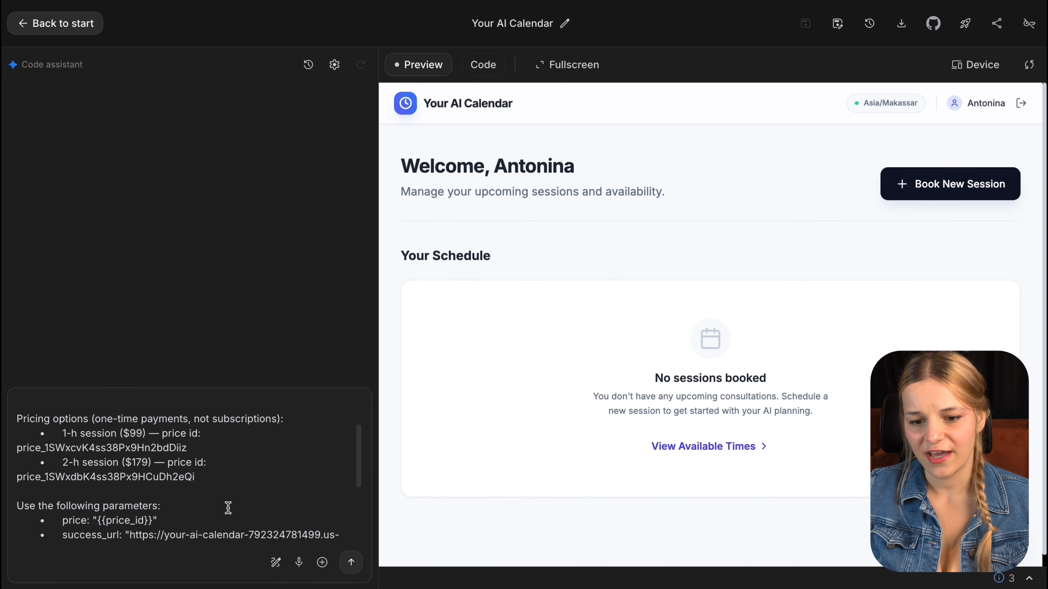
{"action": "left_click_drag", "start_coordinate": [203, 480], "coordinate": [4, 420]}
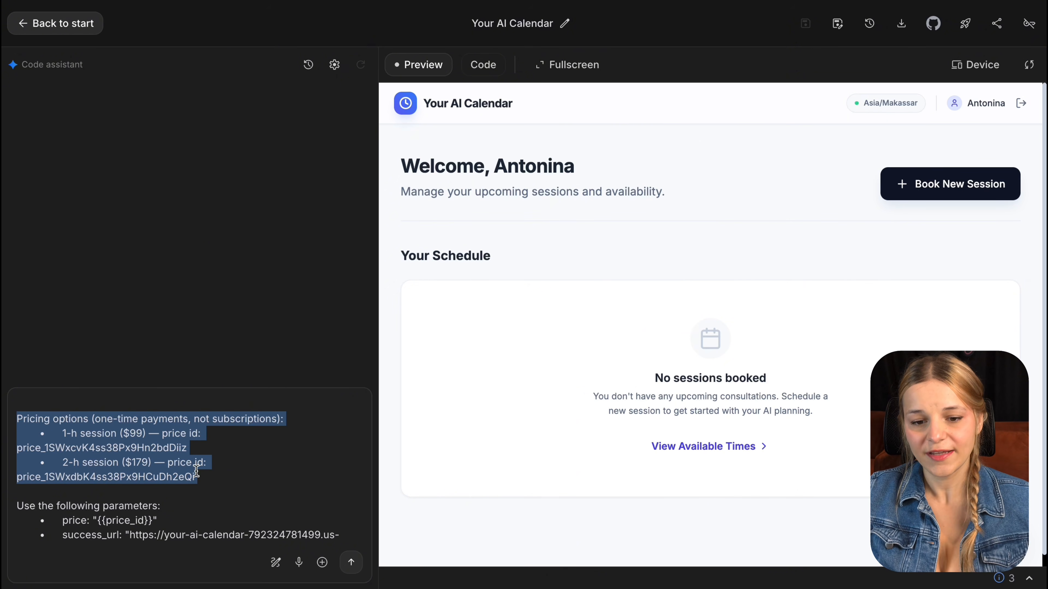
{"action": "scroll", "coordinate": [196, 471], "scroll_direction": "down", "scroll_amount": 3}
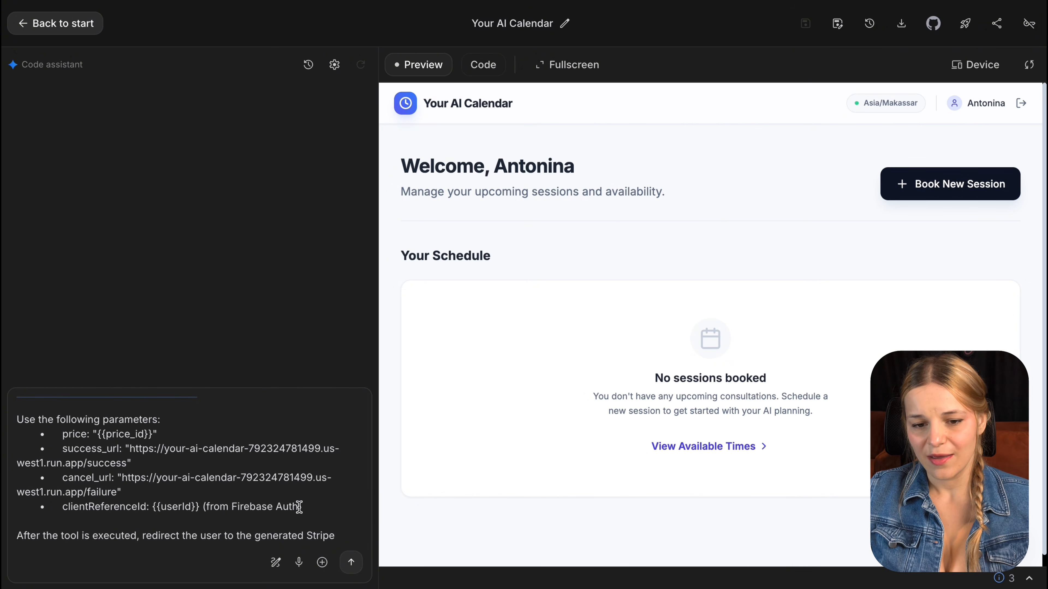
{"action": "left_click_drag", "start_coordinate": [312, 507], "coordinate": [8, 428]}
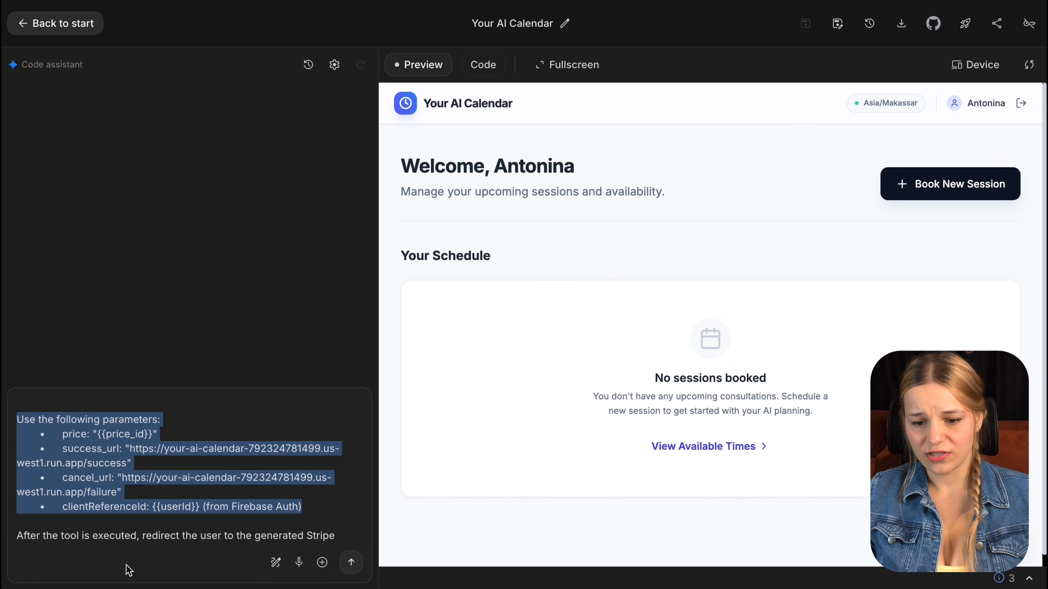
{"action": "scroll", "coordinate": [129, 518], "scroll_direction": "down", "scroll_amount": 1}
{"action": "triple_click", "coordinate": [130, 520]}
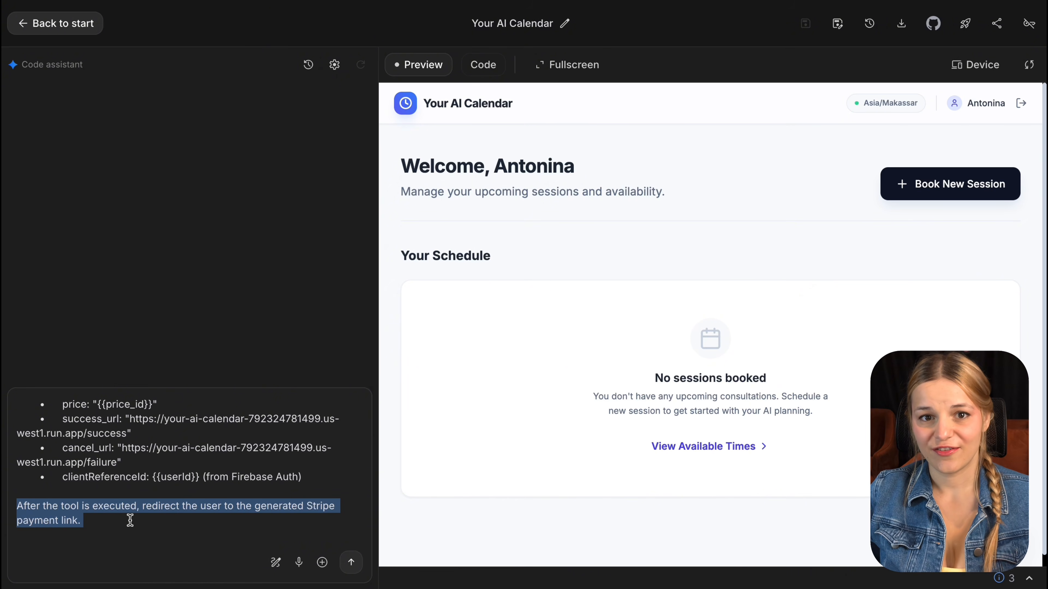
{"action": "left_click", "coordinate": [351, 562]}
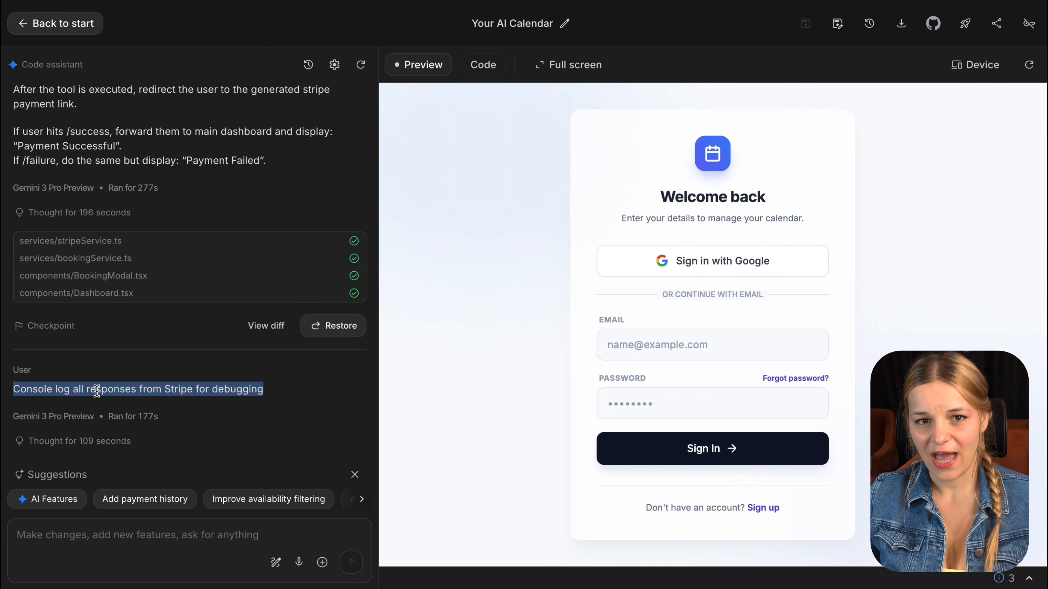
Step: Sign in to the preview app with the account email and password
{"action": "left_click", "coordinate": [672, 342]}
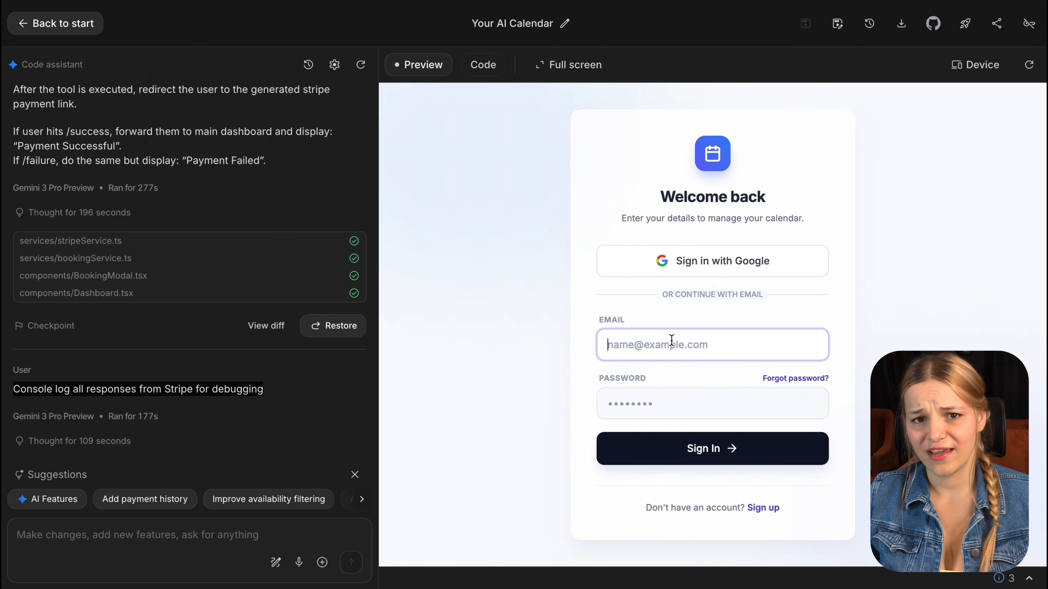
{"action": "left_click", "coordinate": [641, 408]}
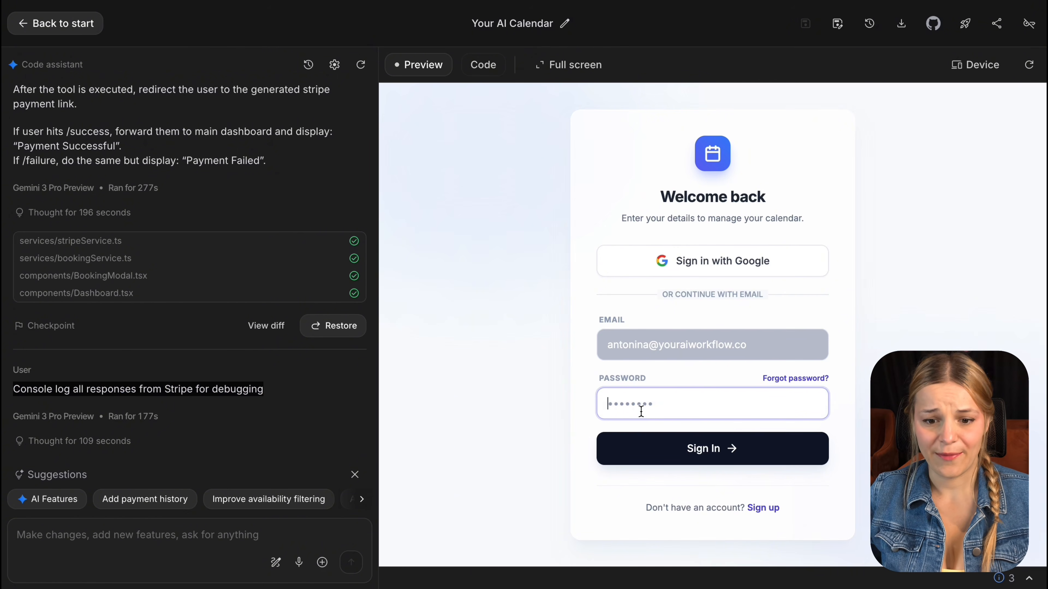
{"action": "type", "text": "•••••••"}
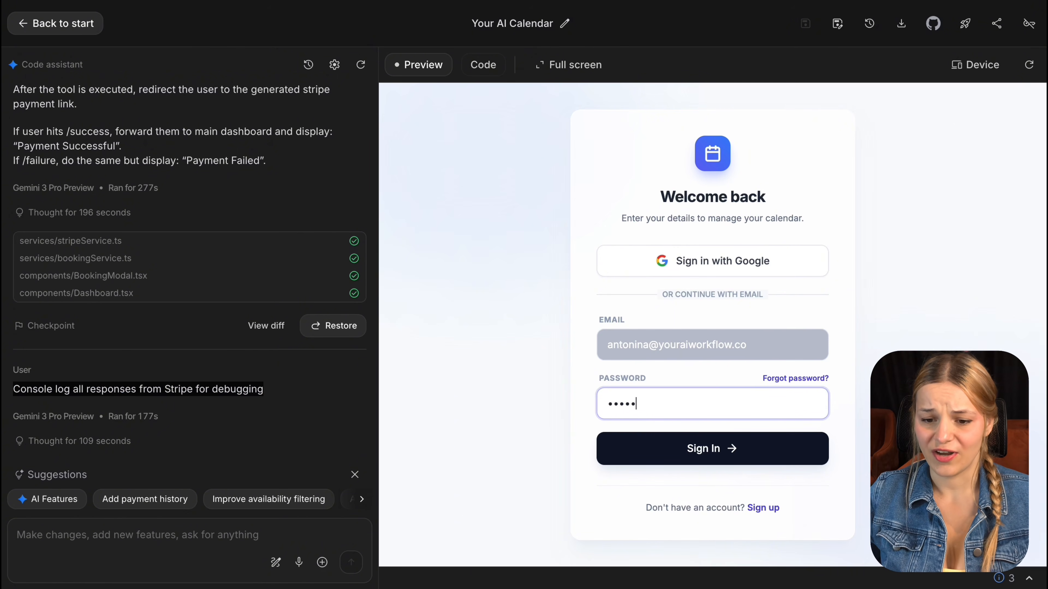
{"action": "key", "text": "Return"}
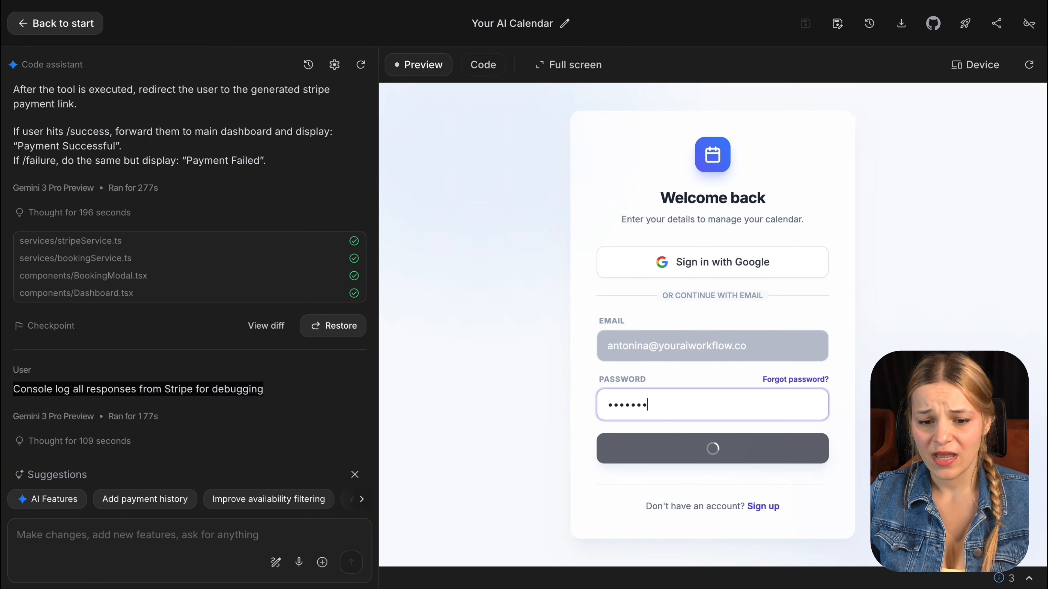
Step: Book a 1-hour session at 10:00 PM on Tue, Nov 25 and pay $99 with Stripe
{"action": "left_click", "coordinate": [947, 181]}
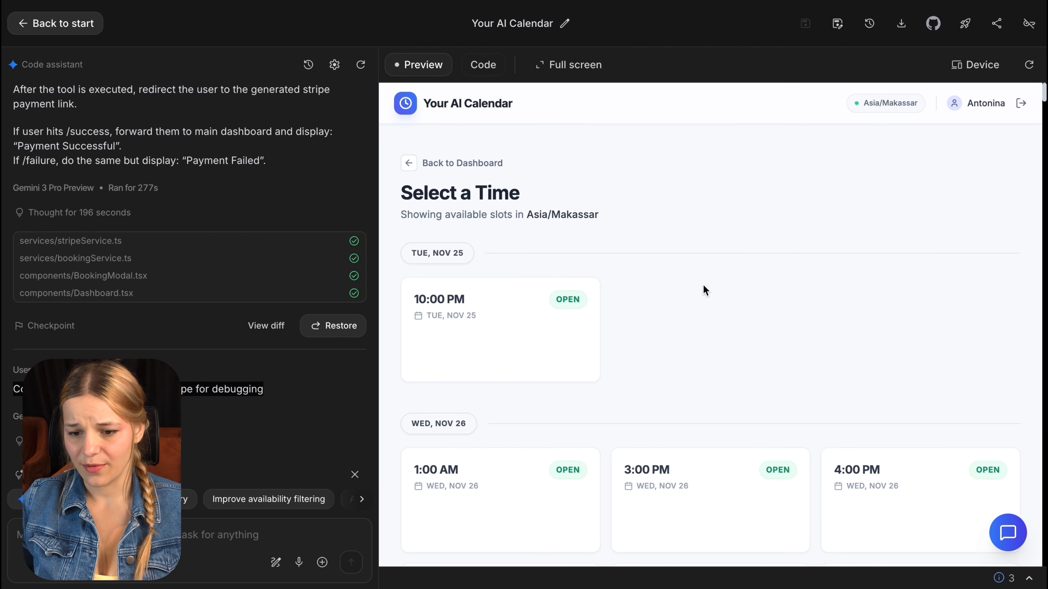
{"action": "mouse_move", "coordinate": [545, 286]}
{"action": "left_click", "coordinate": [531, 352]}
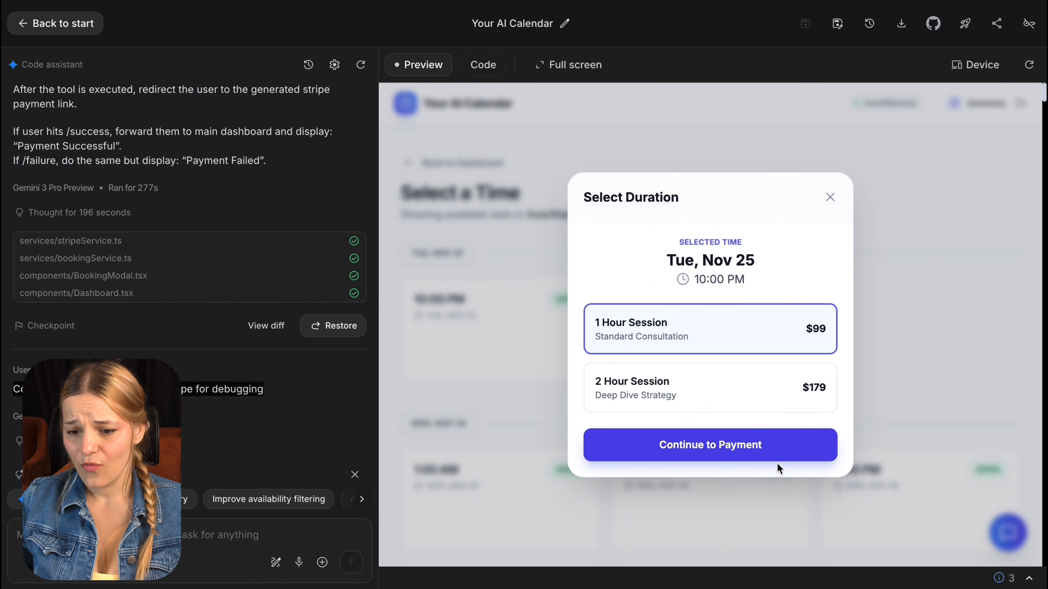
{"action": "left_click", "coordinate": [775, 447]}
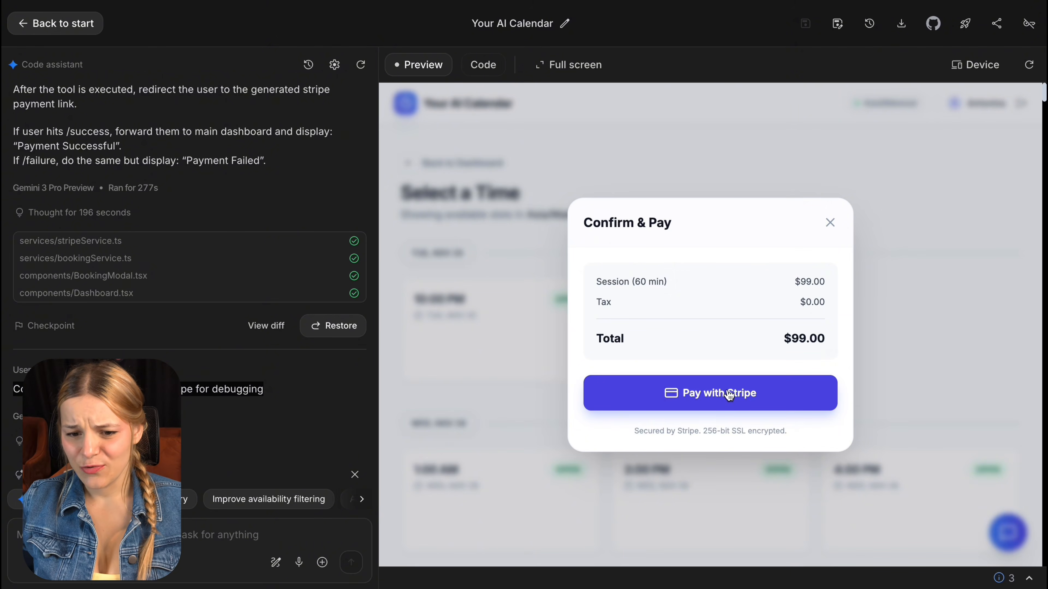
{"action": "left_click", "coordinate": [728, 395]}
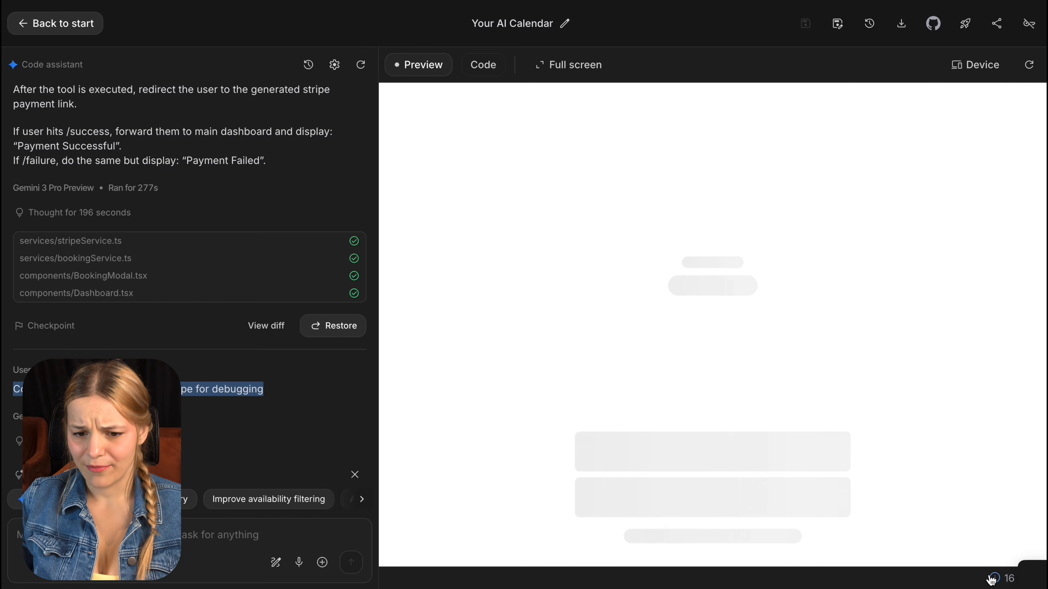
Step: Check the console logs for the Stripe checkout redirect URL, then start redeploying to Google Cloud
{"action": "left_click", "coordinate": [992, 580]}
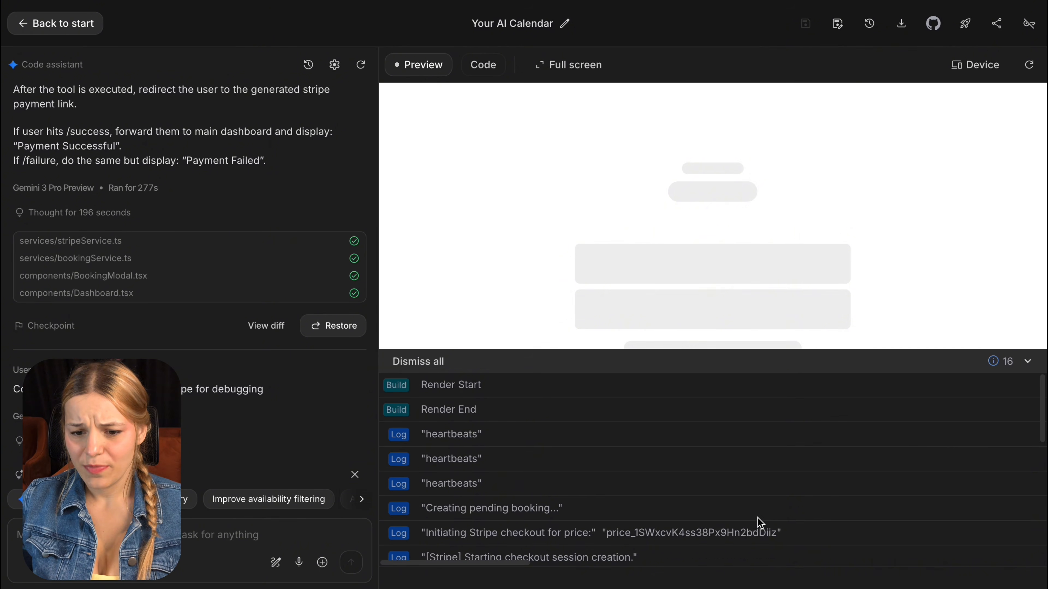
{"action": "scroll", "coordinate": [758, 521], "scroll_direction": "down", "scroll_amount": 1}
{"action": "scroll", "coordinate": [543, 480], "scroll_direction": "down", "scroll_amount": 3}
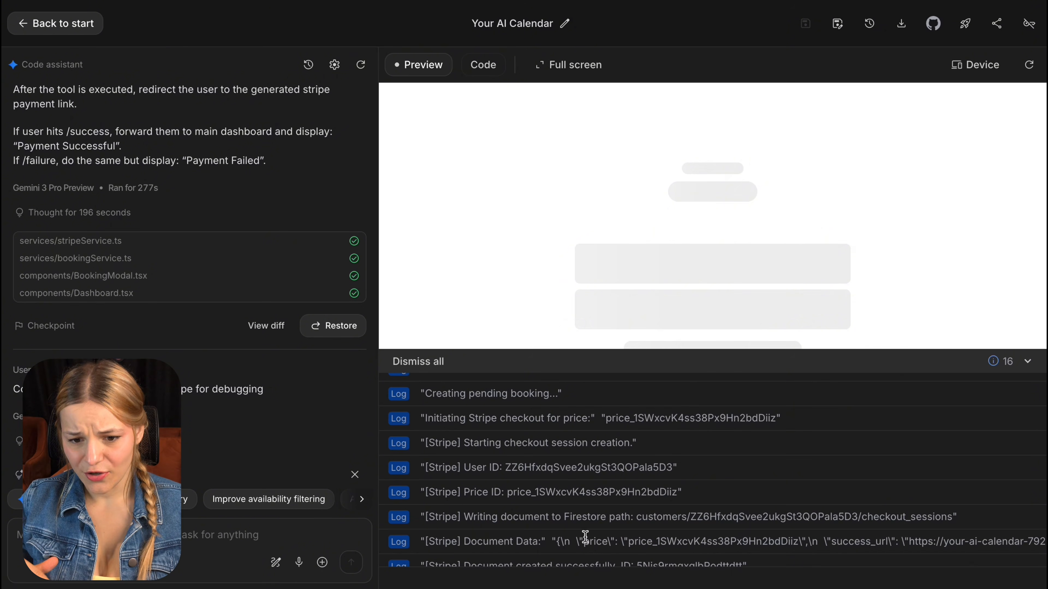
{"action": "scroll", "coordinate": [578, 544], "scroll_direction": "down", "scroll_amount": 6}
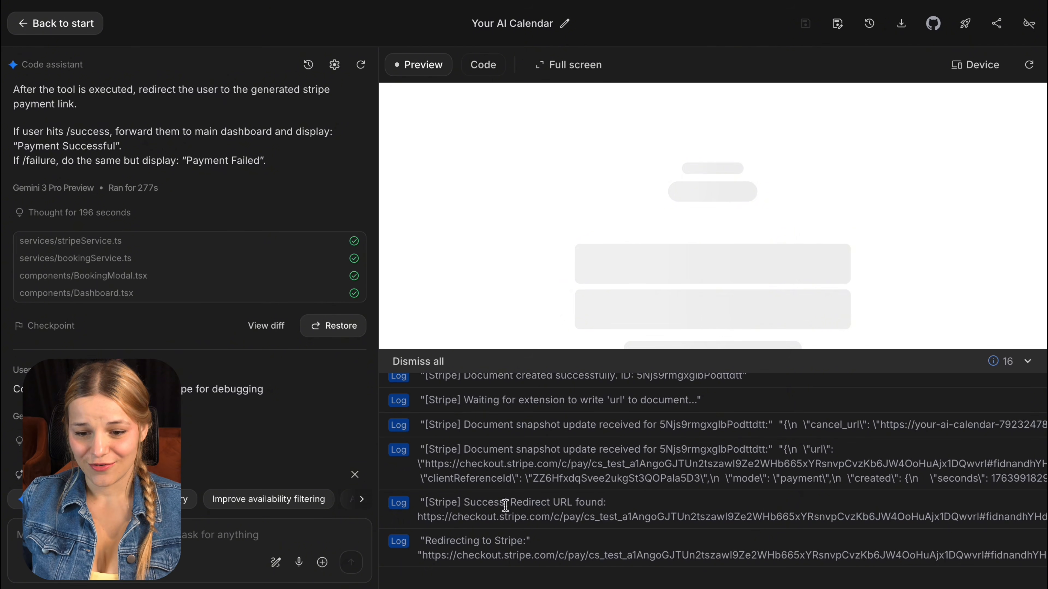
{"action": "left_click_drag", "start_coordinate": [417, 502], "coordinate": [619, 532]}
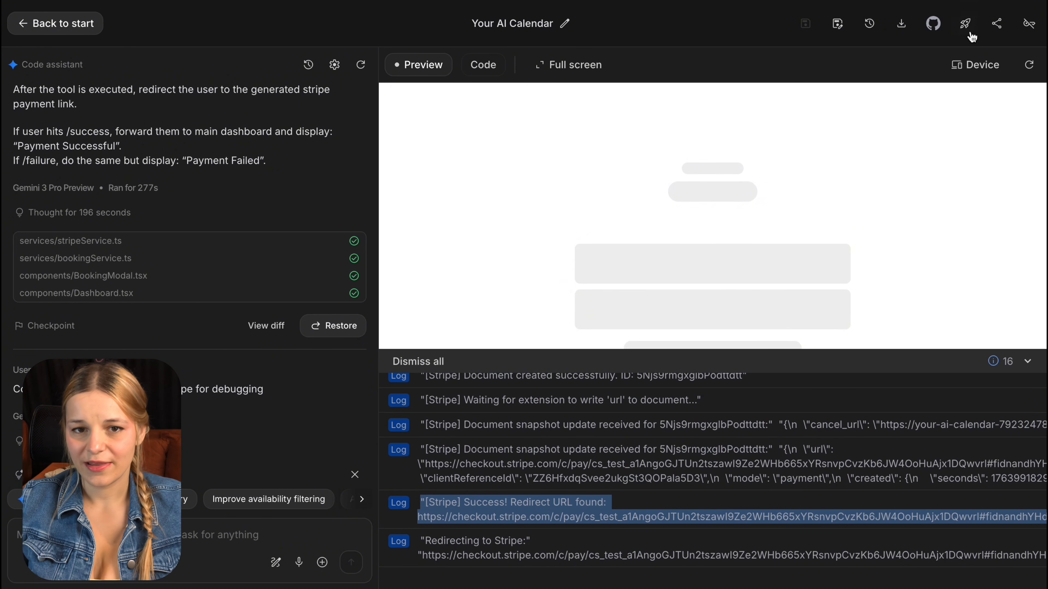
{"action": "left_click", "coordinate": [964, 25]}
Step: Redeploy the app into the chosen Cloud project and open its live URL
{"action": "left_click", "coordinate": [444, 306]}
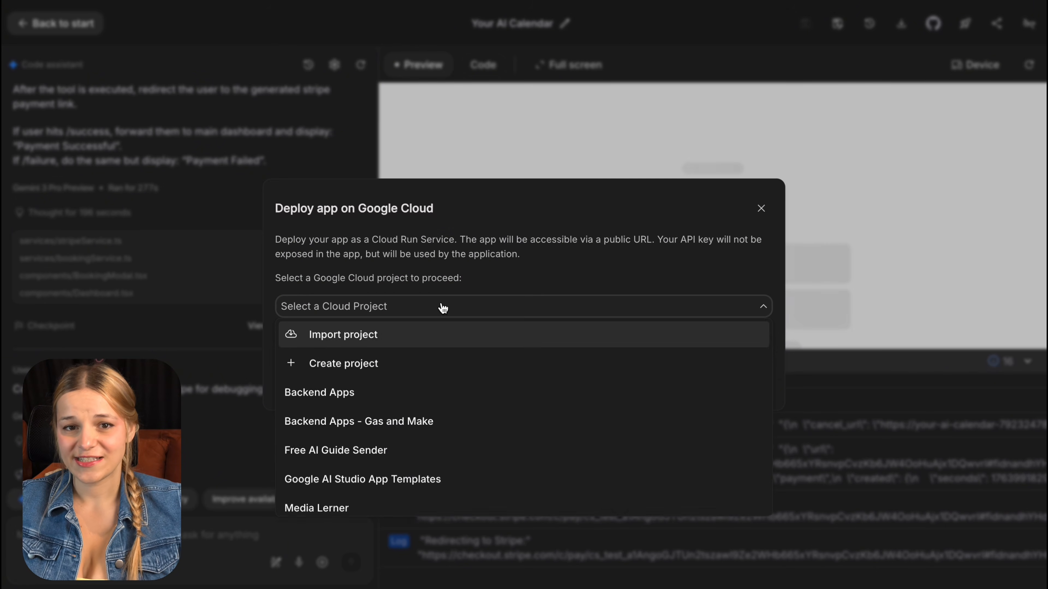
{"action": "left_click", "coordinate": [446, 427]}
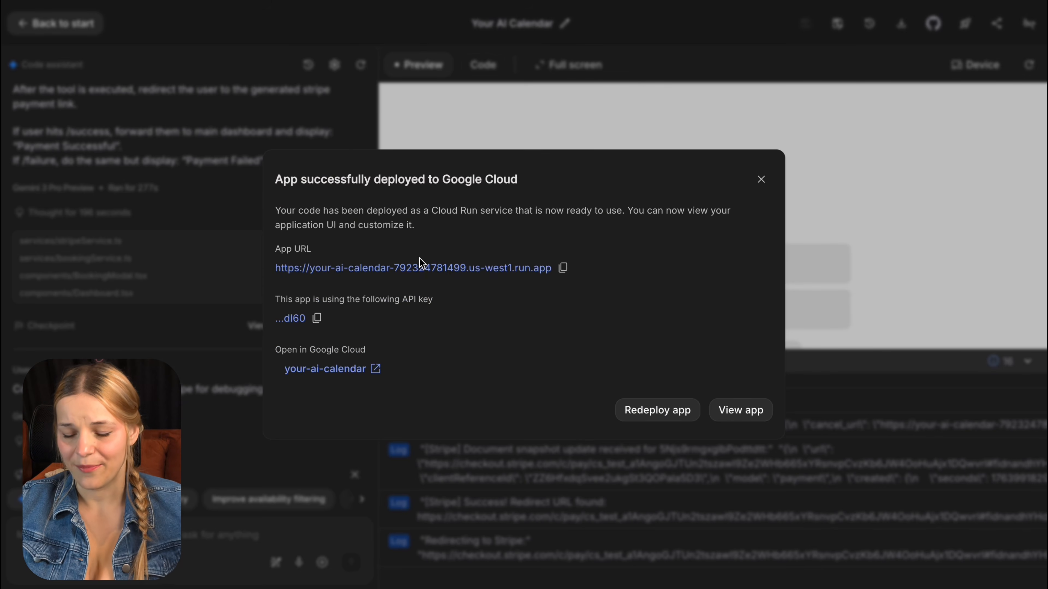
{"action": "left_click", "coordinate": [424, 268]}
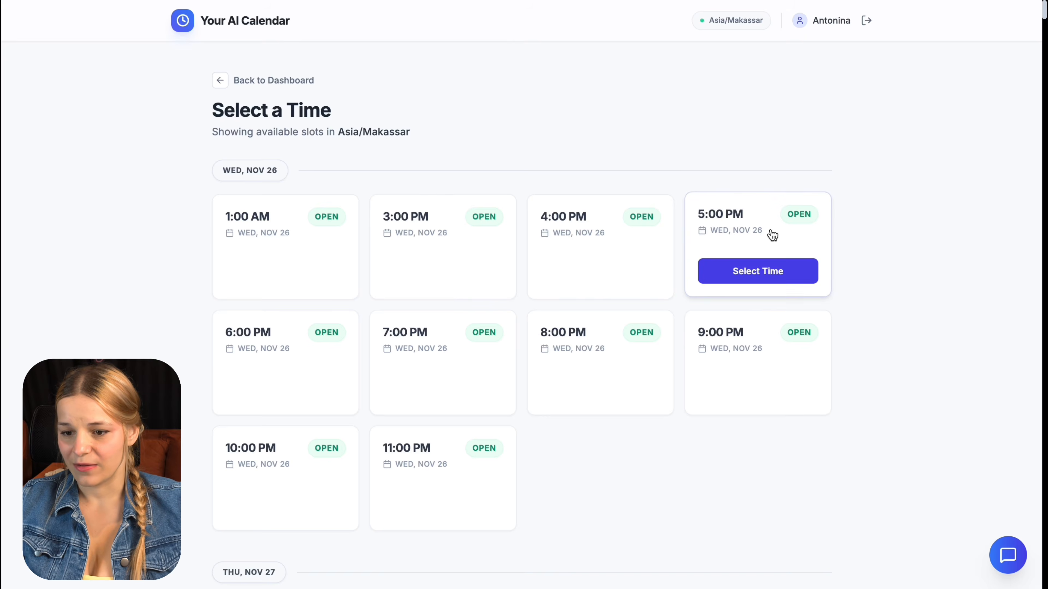
Step: In the live app, book a 2-hour $179 session at 5:00 PM on Wed, Nov 26 and pay with Stripe
{"action": "left_click", "coordinate": [773, 234]}
{"action": "left_click", "coordinate": [562, 365]}
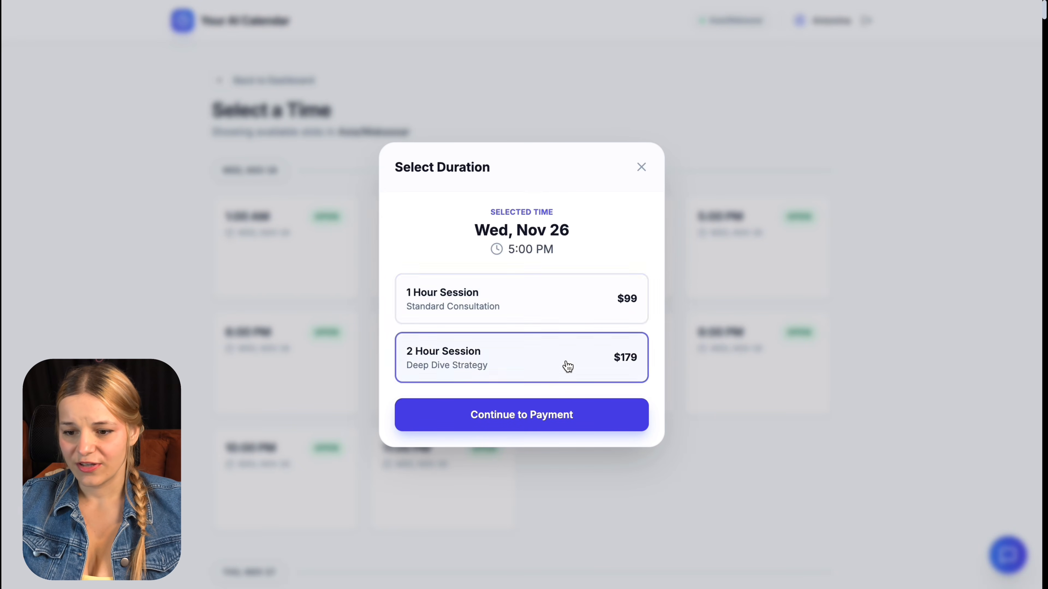
{"action": "left_click", "coordinate": [590, 421]}
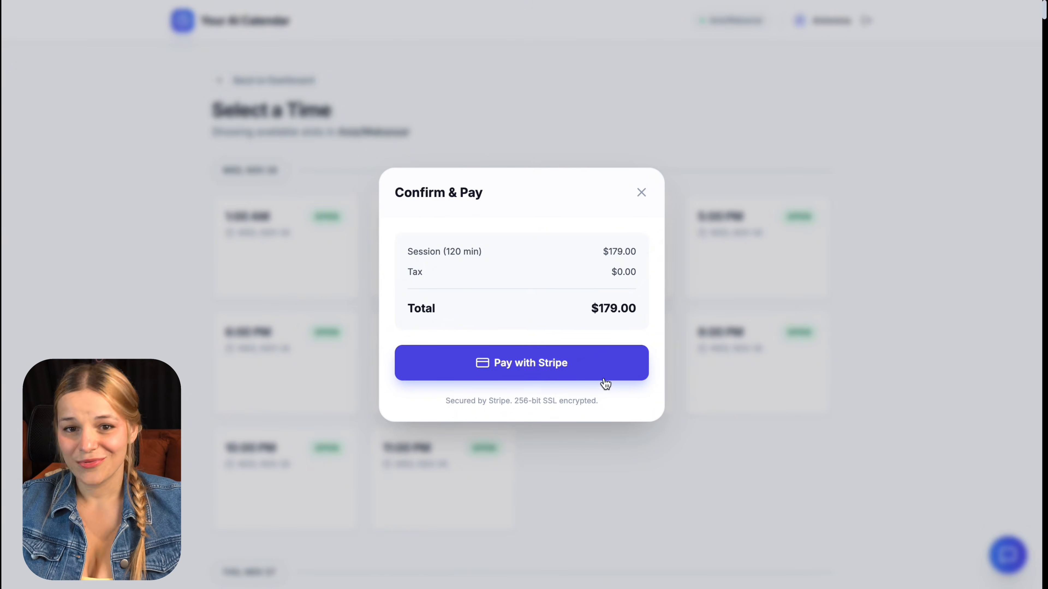
{"action": "left_click", "coordinate": [605, 383]}
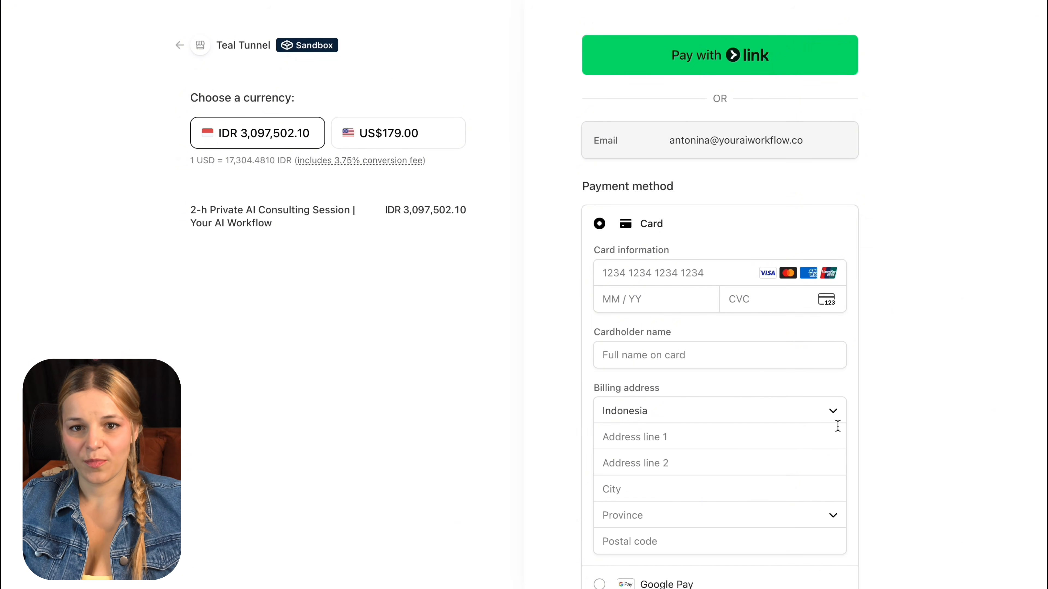
Step: Submit the sandbox test-card payment for the 2-hour session and decline saving the card to Google Pay
{"action": "left_click_drag", "start_coordinate": [357, 50], "coordinate": [216, 34]}
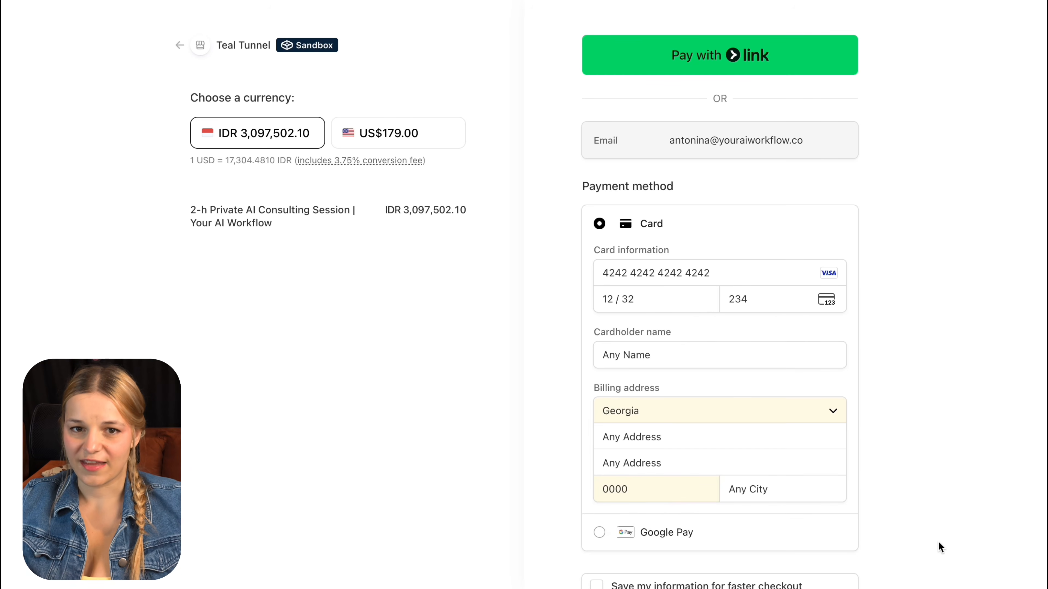
{"action": "scroll", "coordinate": [938, 542], "scroll_direction": "down", "scroll_amount": 5}
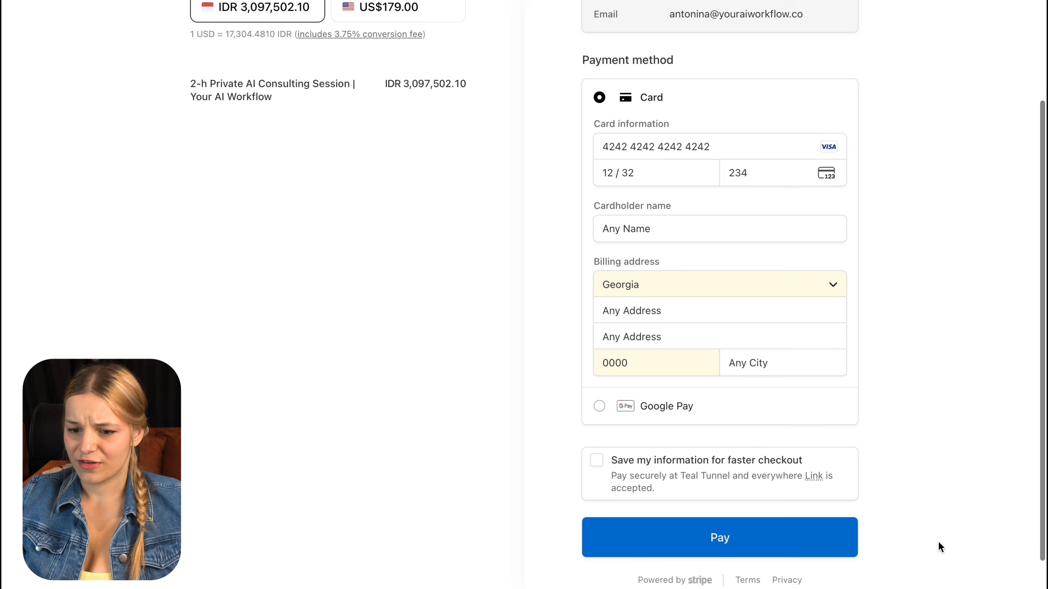
{"action": "left_click", "coordinate": [823, 534]}
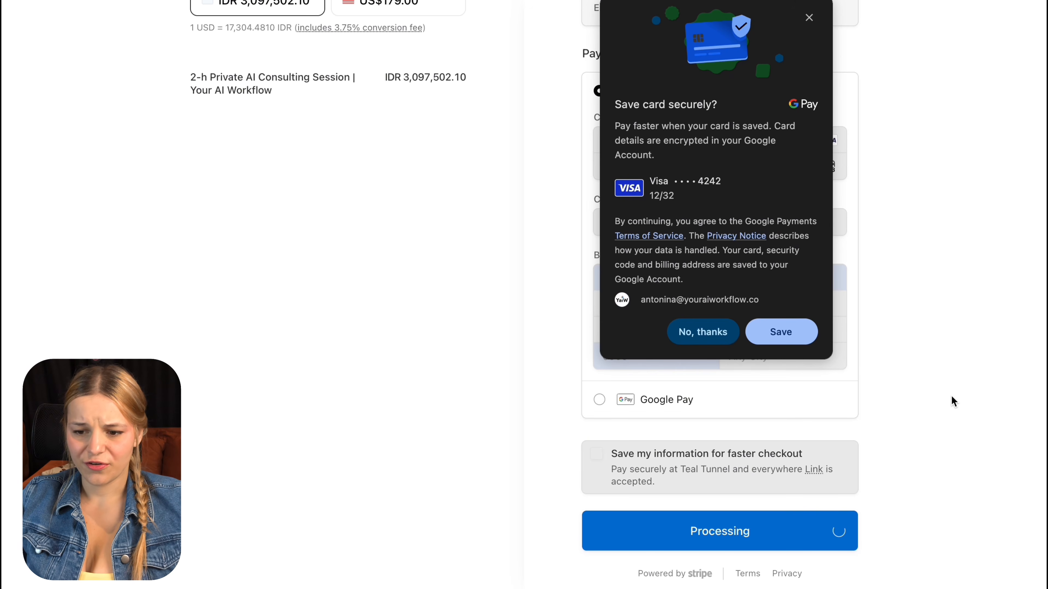
{"action": "left_click", "coordinate": [704, 331]}
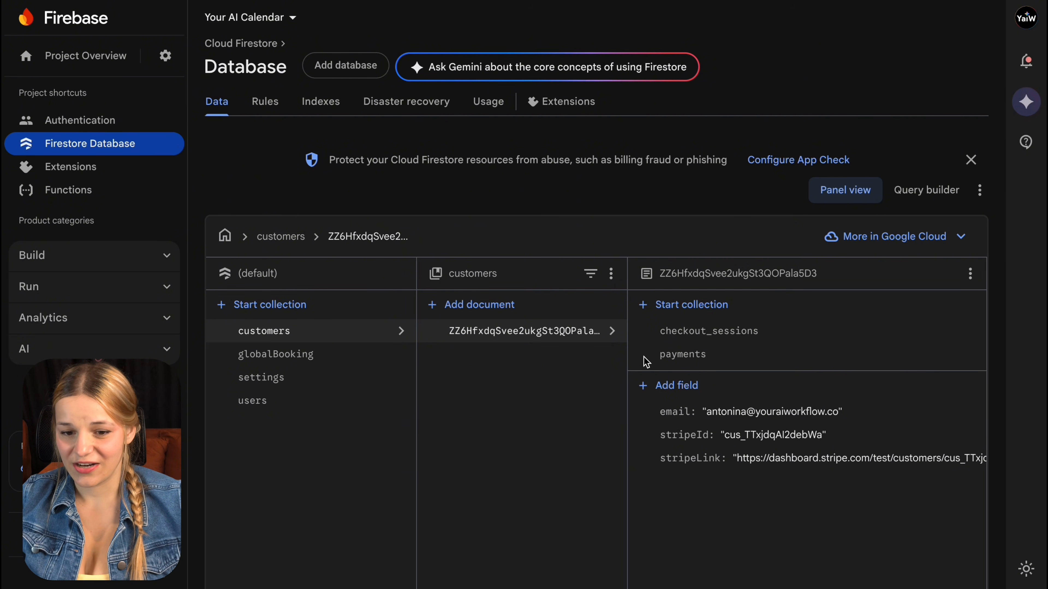
Step: Open the customer's payment document under payments and scroll through its fields, including amount 17900 usd
{"action": "left_click", "coordinate": [691, 365]}
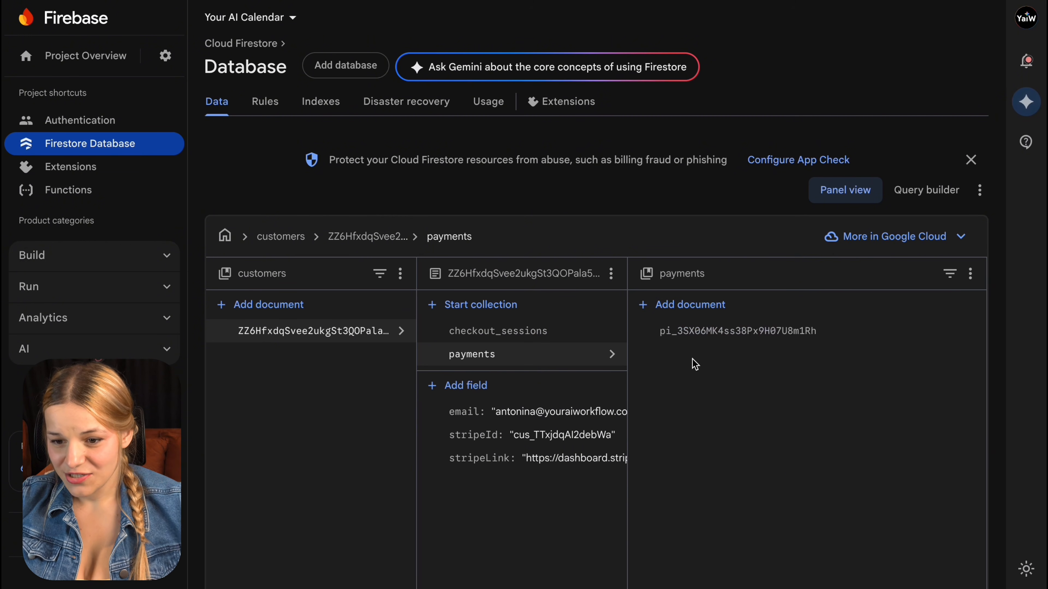
{"action": "left_click", "coordinate": [735, 331]}
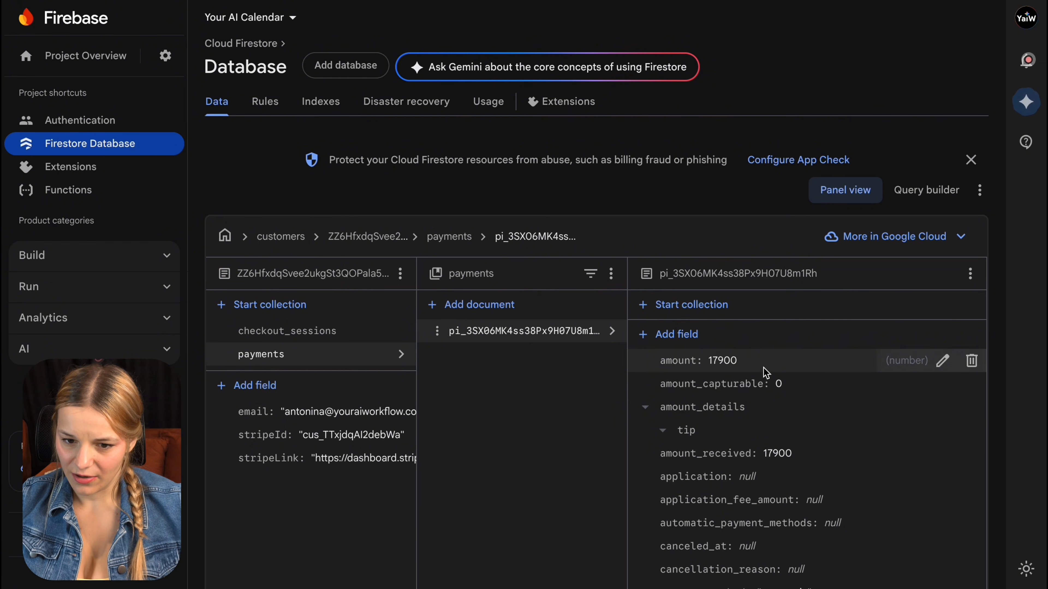
{"action": "scroll", "coordinate": [794, 407], "scroll_direction": "down", "scroll_amount": 1}
{"action": "scroll", "coordinate": [794, 408], "scroll_direction": "down", "scroll_amount": 5}
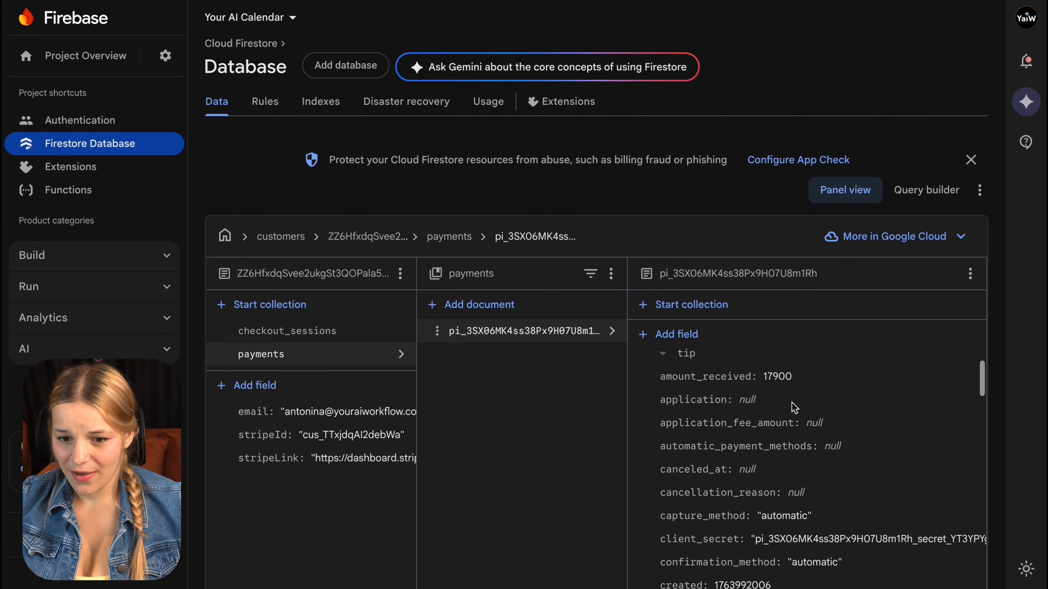
{"action": "scroll", "coordinate": [795, 408], "scroll_direction": "down", "scroll_amount": 2}
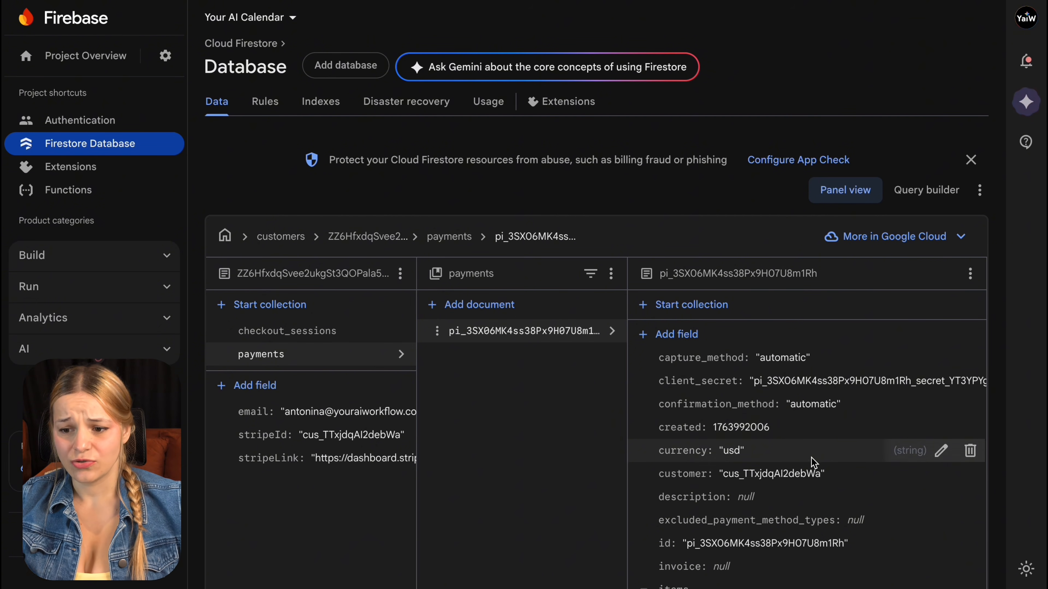
{"action": "scroll", "coordinate": [816, 462], "scroll_direction": "down", "scroll_amount": 5}
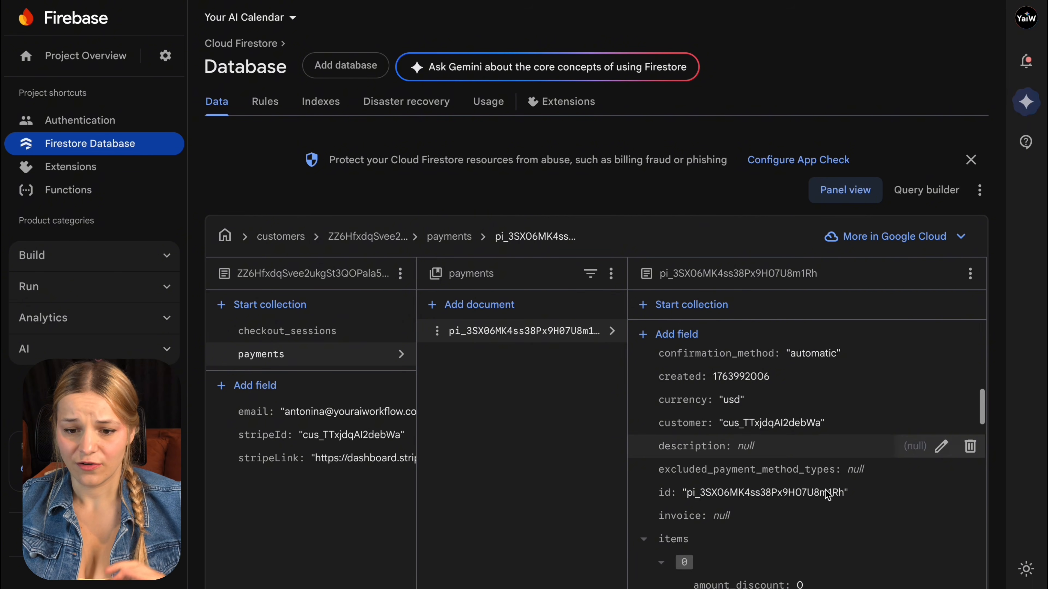
{"action": "scroll", "coordinate": [825, 488], "scroll_direction": "down", "scroll_amount": 8}
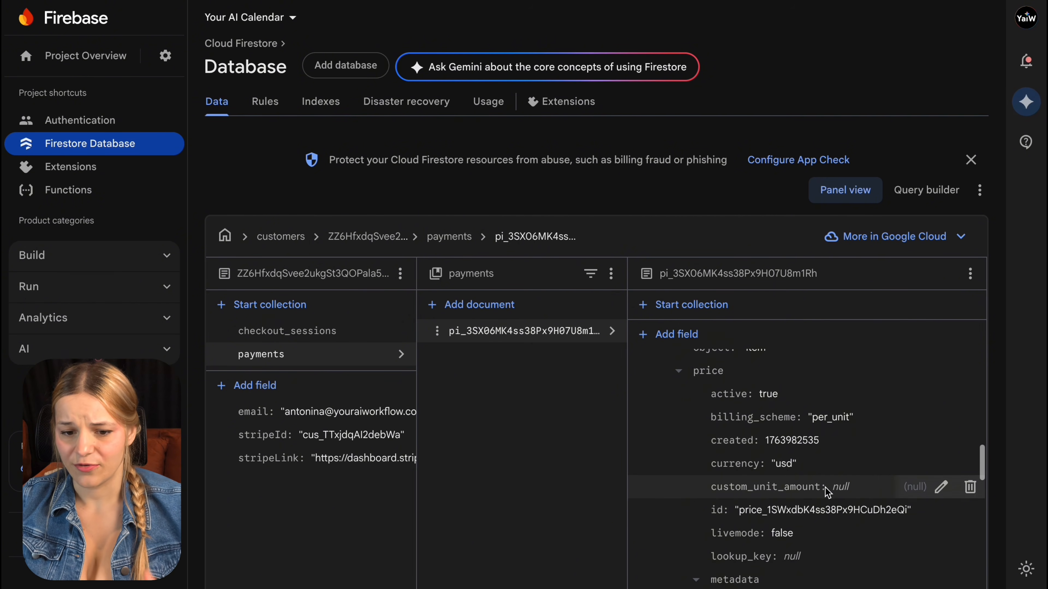
{"action": "scroll", "coordinate": [826, 488], "scroll_direction": "down", "scroll_amount": 10}
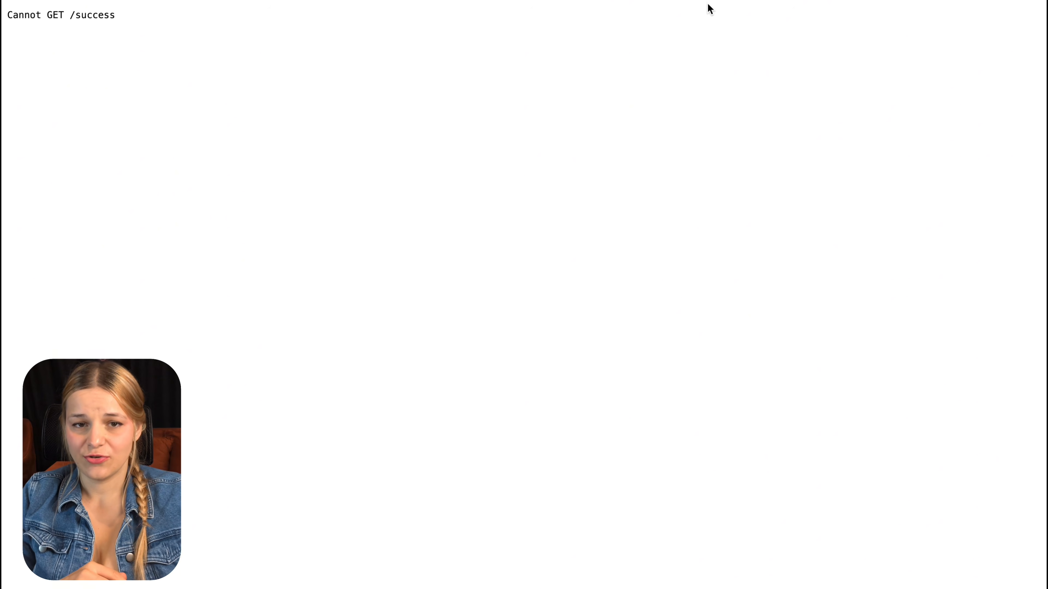
Step: Send the prompt describing the Cannot GET /success error and the /success and /failure redirect banners
{"action": "triple_click", "coordinate": [96, 13]}
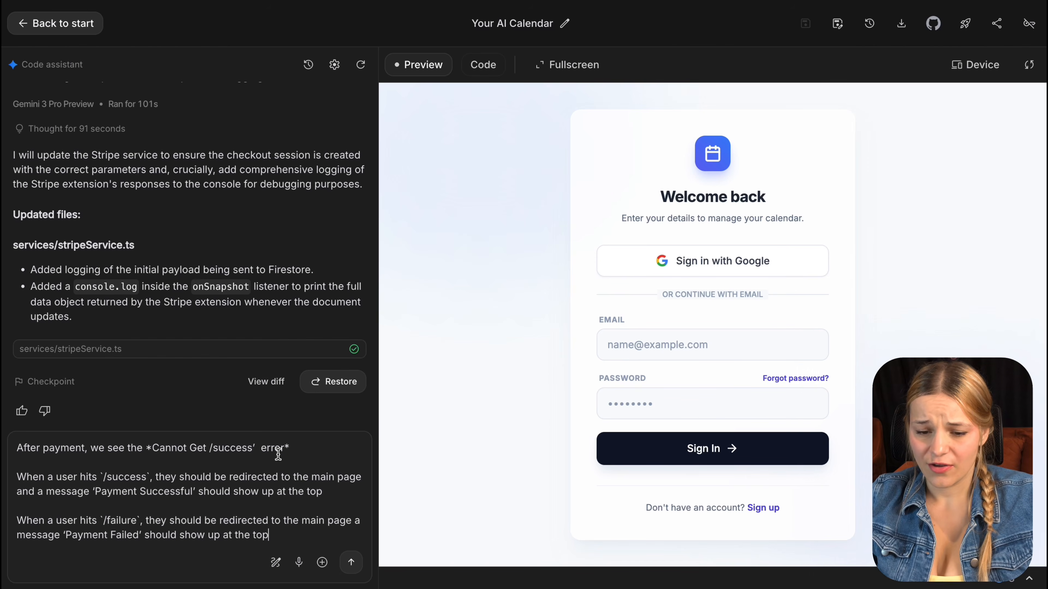
{"action": "triple_click", "coordinate": [236, 450]}
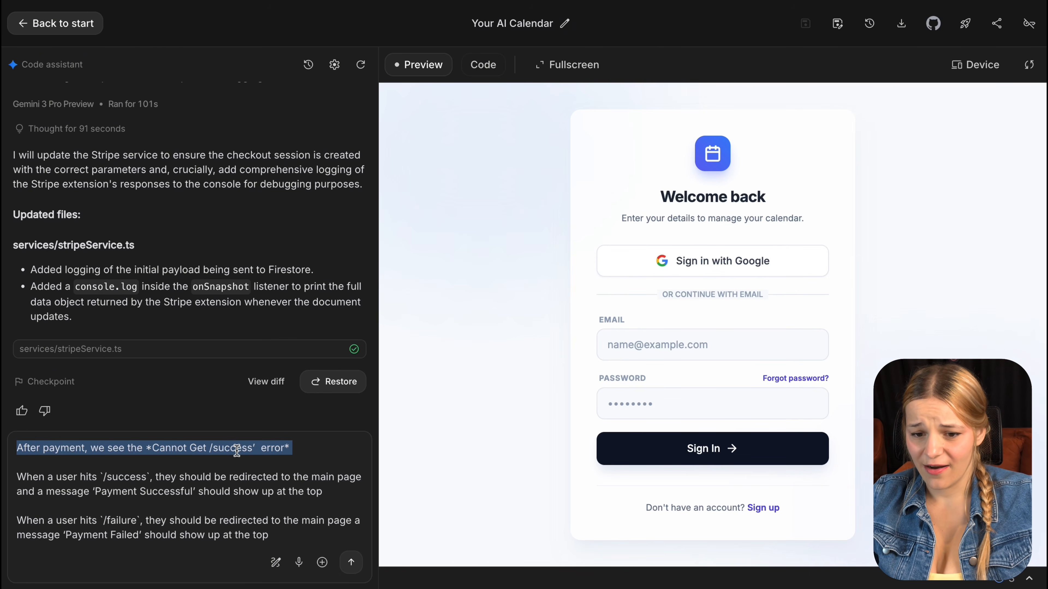
{"action": "triple_click", "coordinate": [216, 478]}
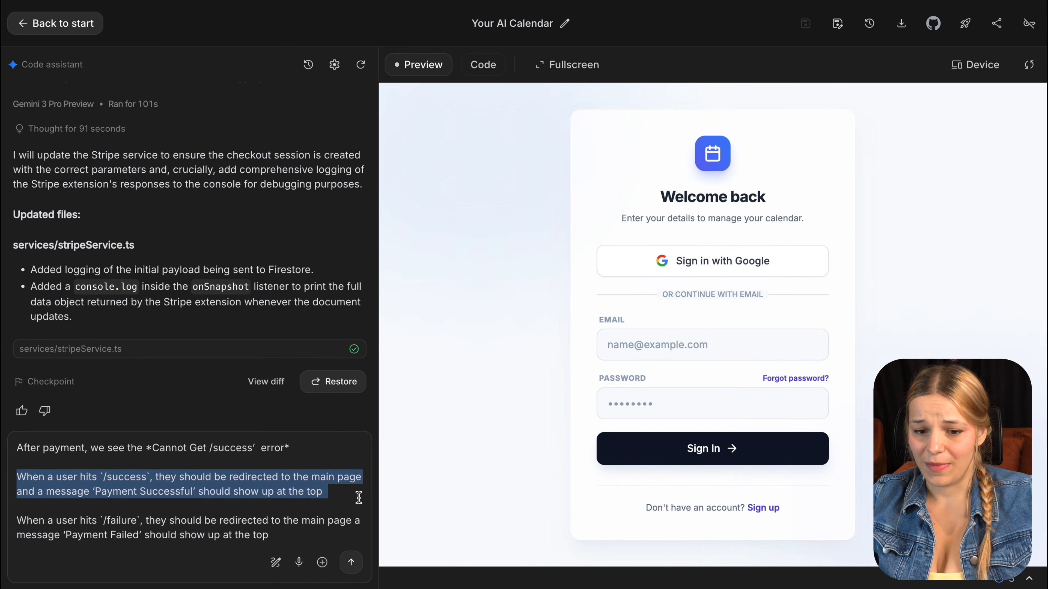
{"action": "triple_click", "coordinate": [304, 531]}
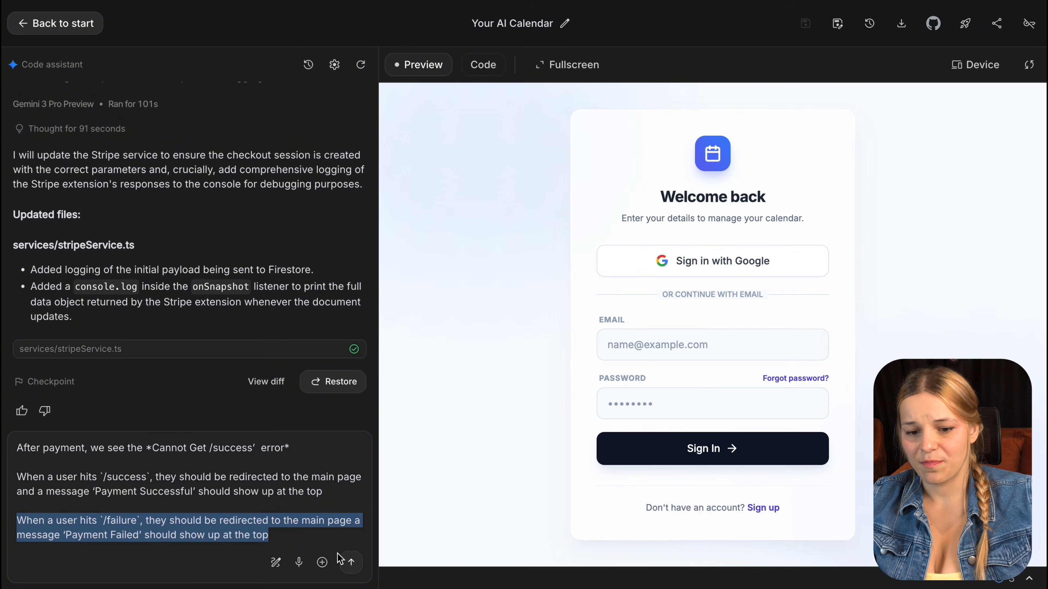
{"action": "left_click", "coordinate": [351, 562]}
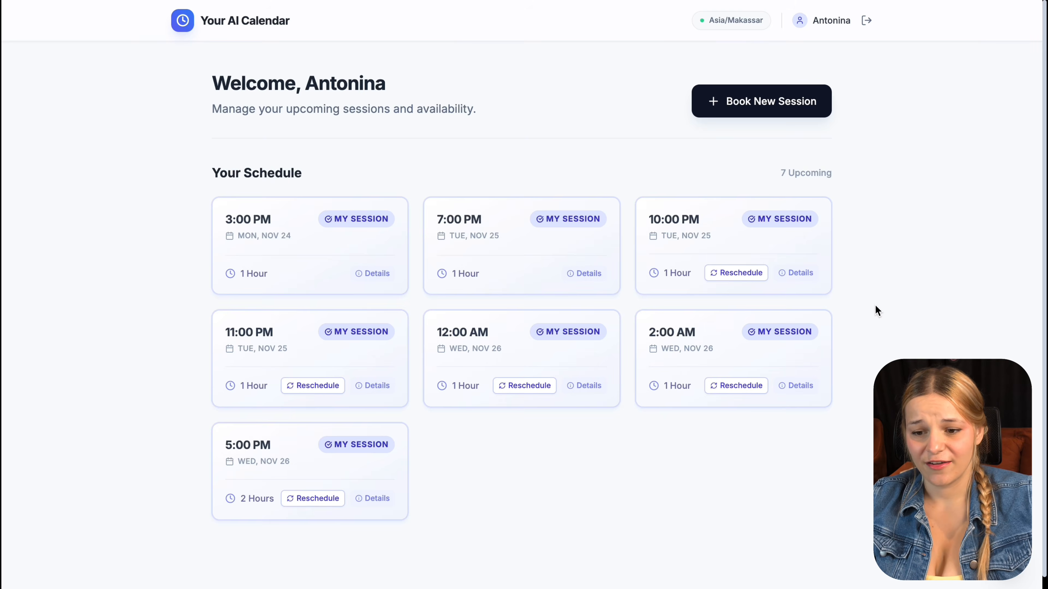
Step: Book a 2-hour $179 session at 3:00 PM on Nov 26 and proceed to Stripe
{"action": "left_click", "coordinate": [760, 108]}
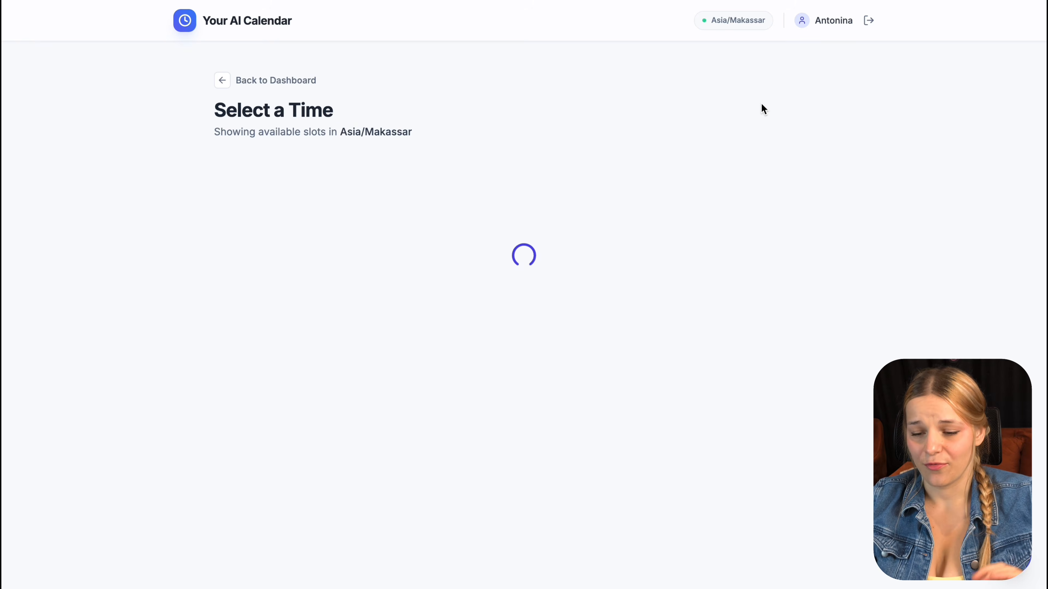
{"action": "left_click", "coordinate": [449, 277]}
{"action": "left_click", "coordinate": [564, 357]}
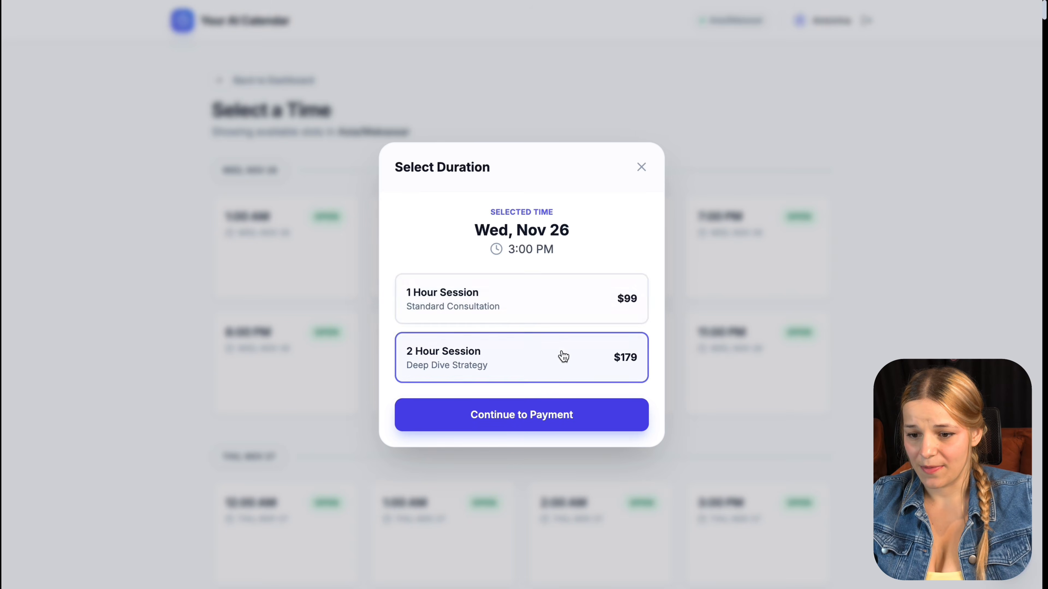
{"action": "left_click", "coordinate": [564, 414]}
{"action": "left_click", "coordinate": [550, 371]}
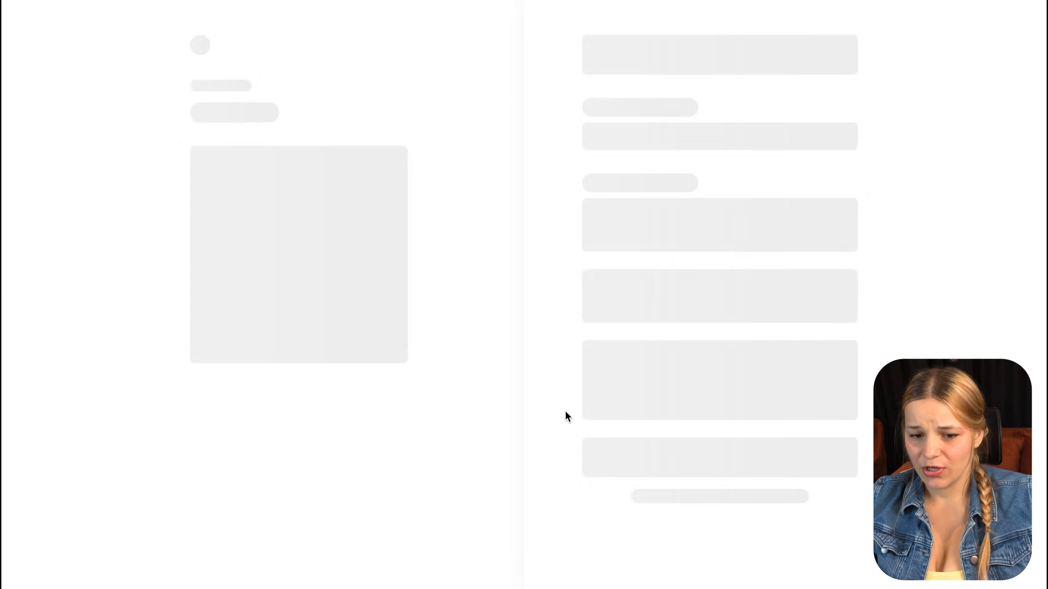
Step: Pay for the session in Stripe Checkout using Google Pay in the test environment
{"action": "scroll", "coordinate": [627, 437], "scroll_direction": "down", "scroll_amount": 5}
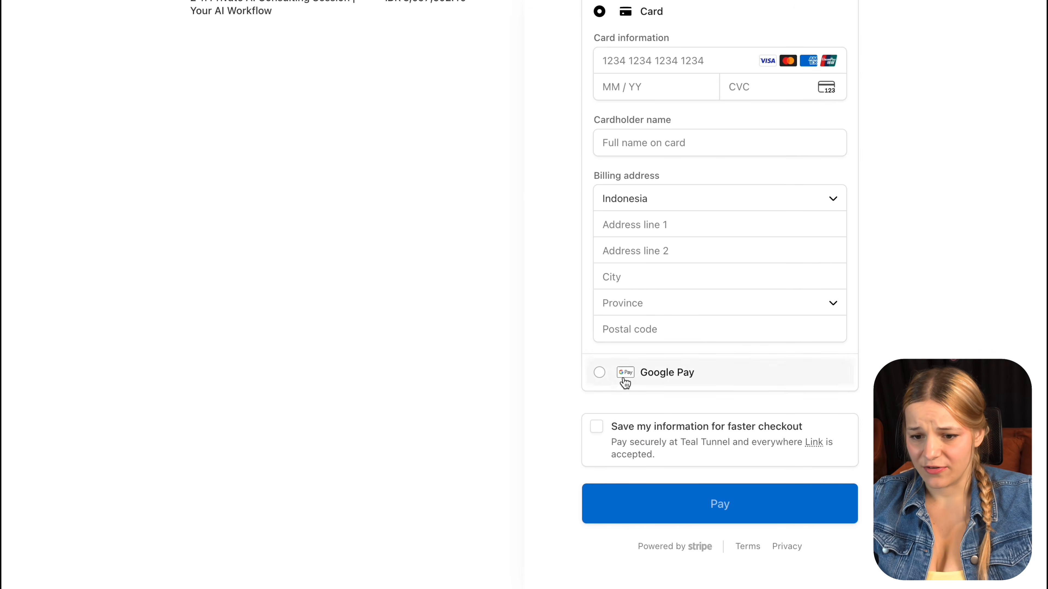
{"action": "left_click", "coordinate": [624, 380]}
{"action": "left_click", "coordinate": [818, 377]}
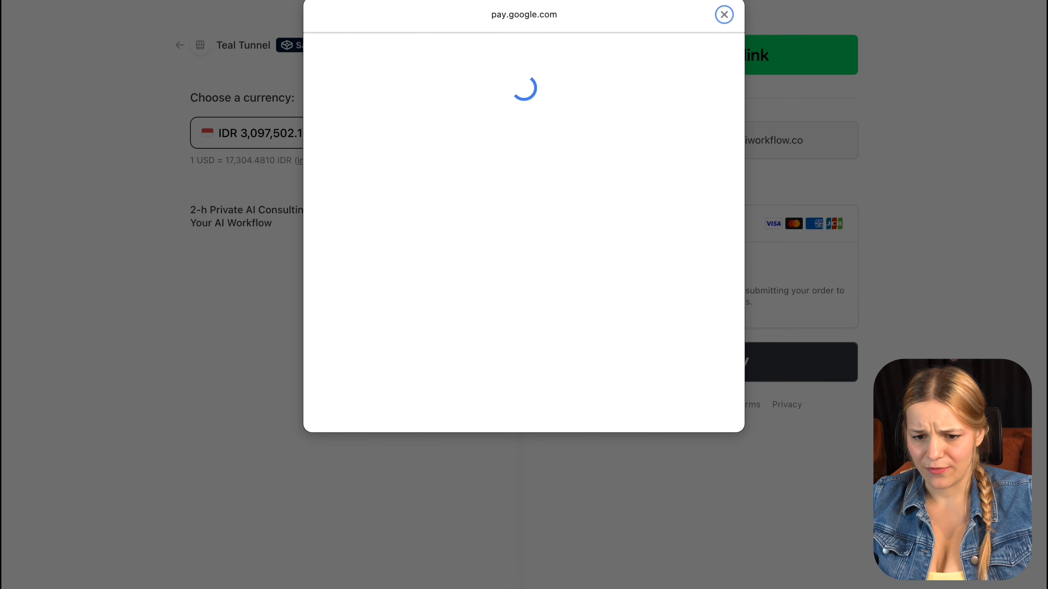
{"action": "triple_click", "coordinate": [364, 169]}
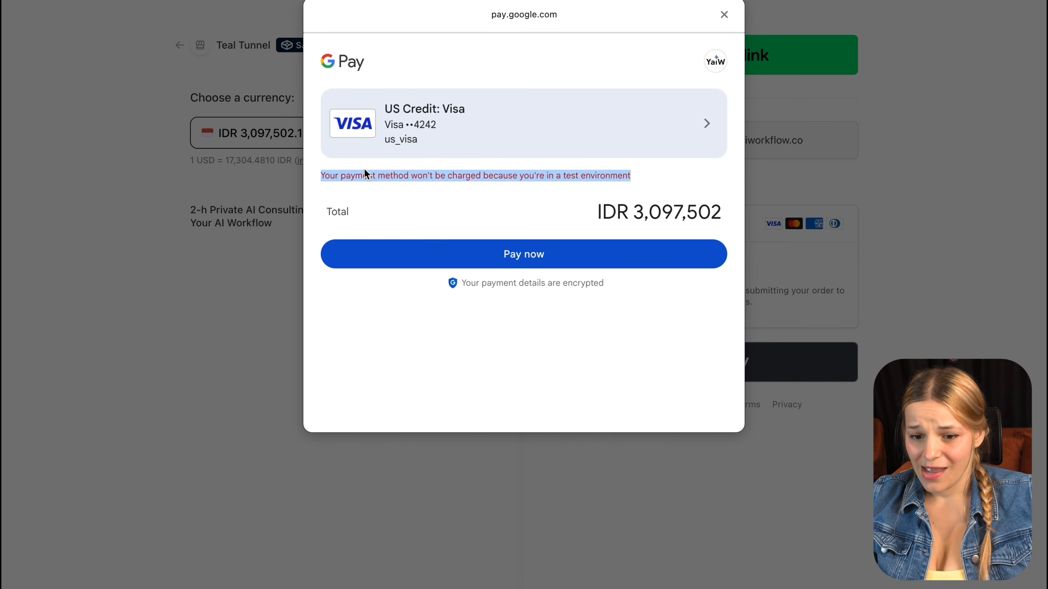
{"action": "left_click", "coordinate": [439, 254]}
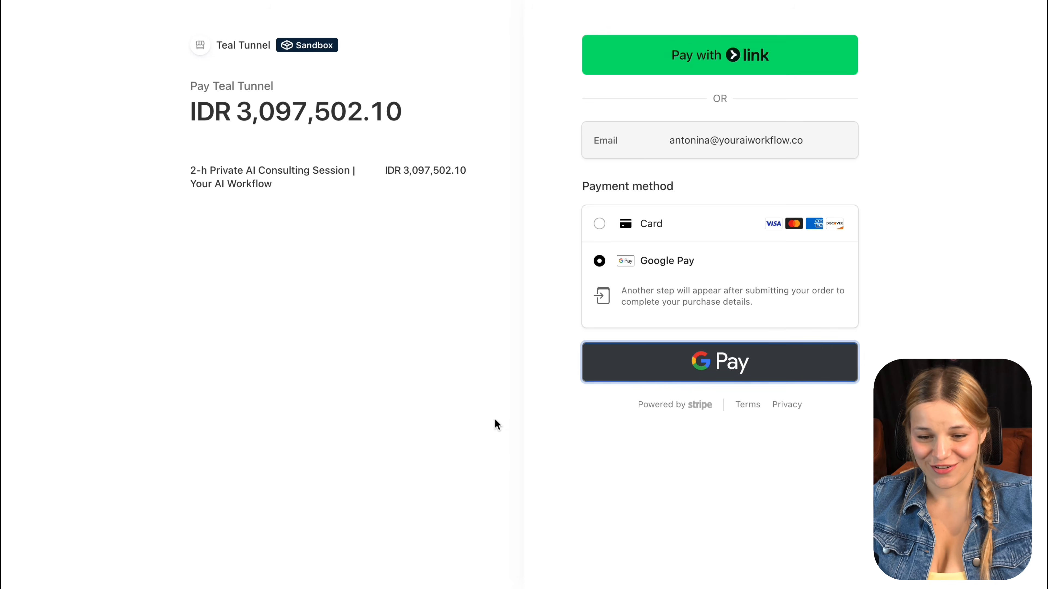
{"action": "left_click_drag", "start_coordinate": [584, 59], "coordinate": [443, 58]}
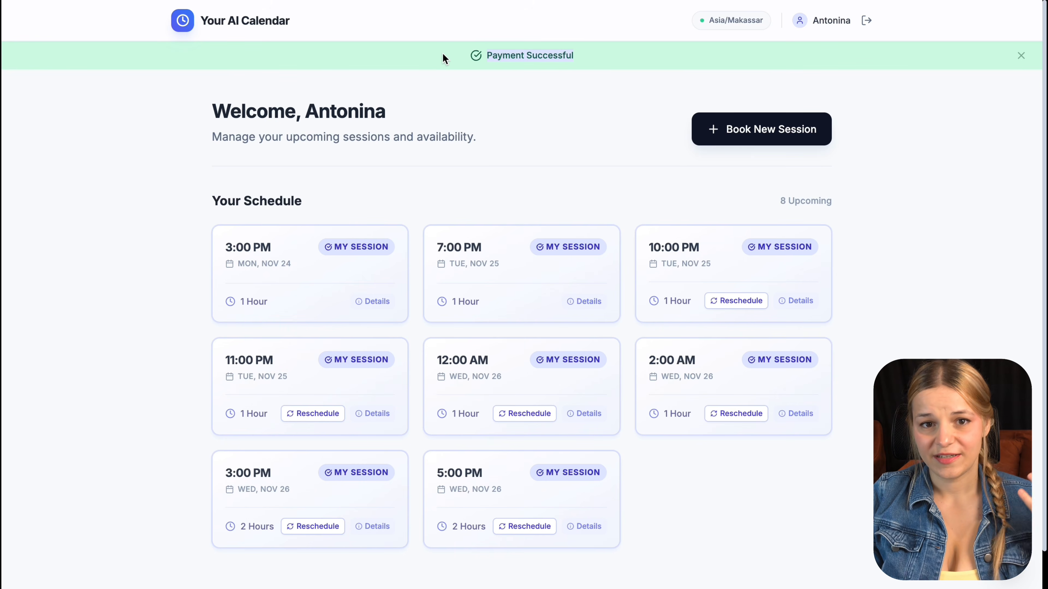
{"action": "left_click", "coordinate": [561, 136]}
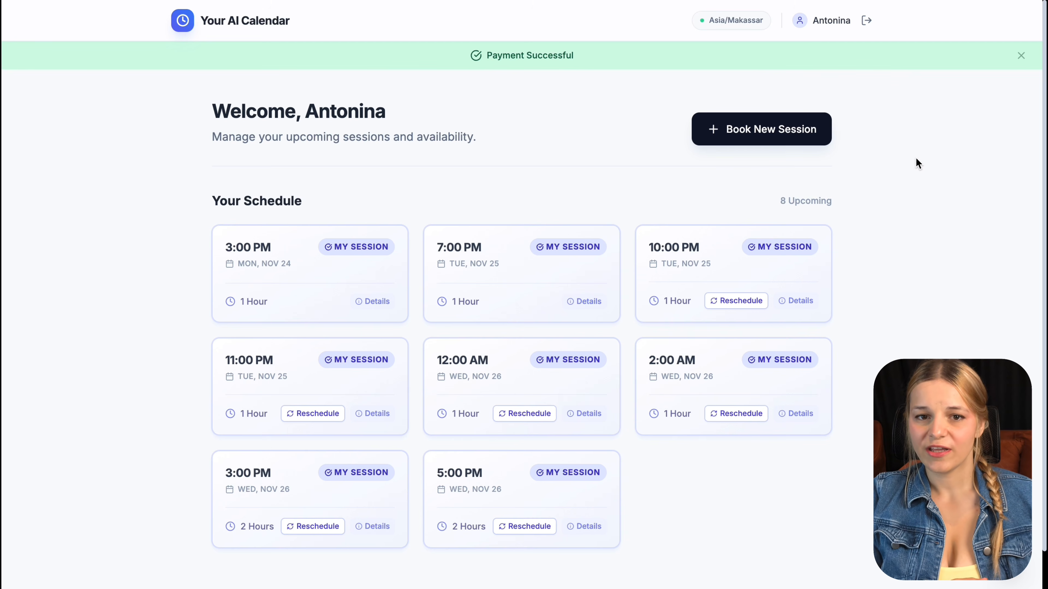
{"action": "left_click", "coordinate": [585, 526]}
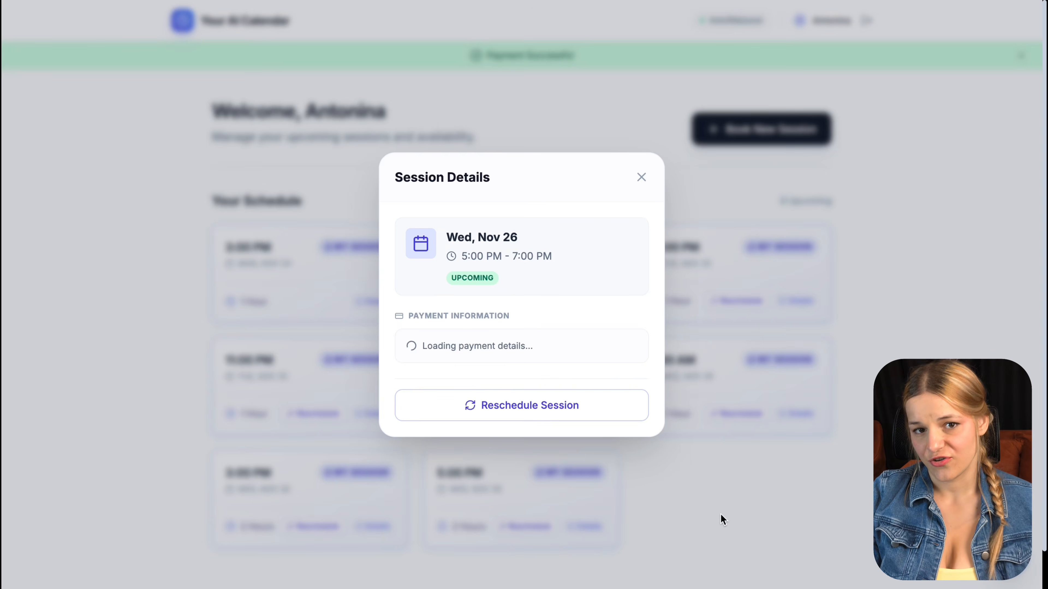
{"action": "left_click", "coordinate": [642, 178]}
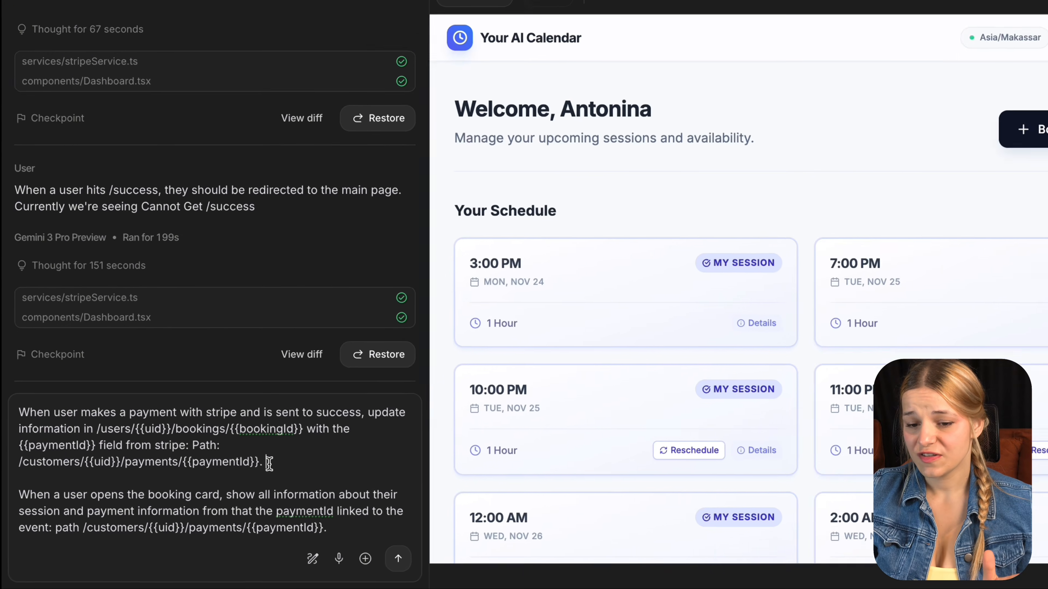
Step: Review the prompt paragraphs on saving each booking's Stripe paymentId and showing payment details in booking cards
{"action": "triple_click", "coordinate": [268, 462]}
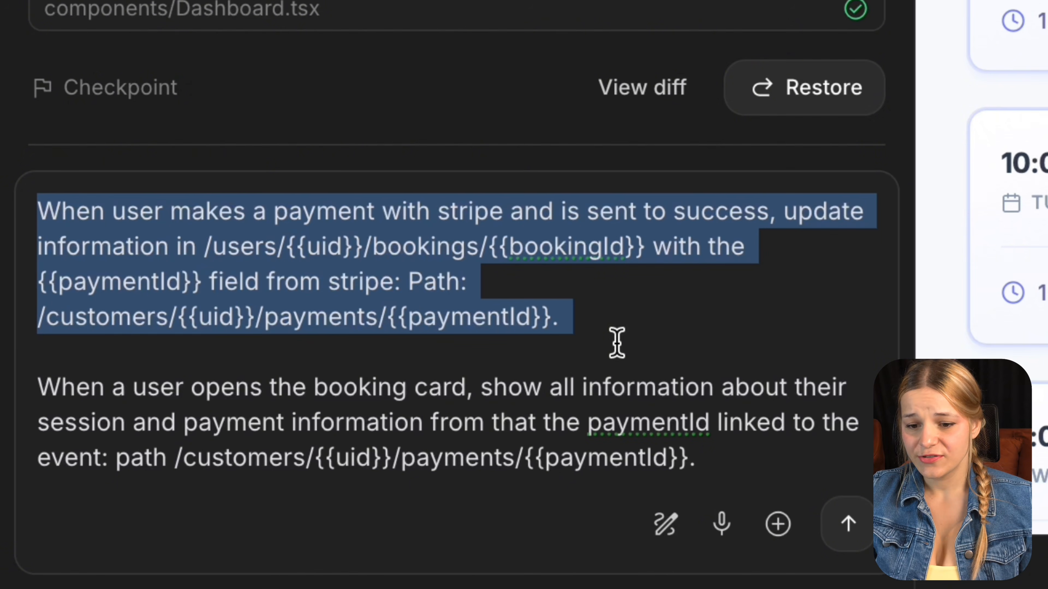
{"action": "double_click", "coordinate": [631, 413]}
{"action": "triple_click", "coordinate": [525, 393]}
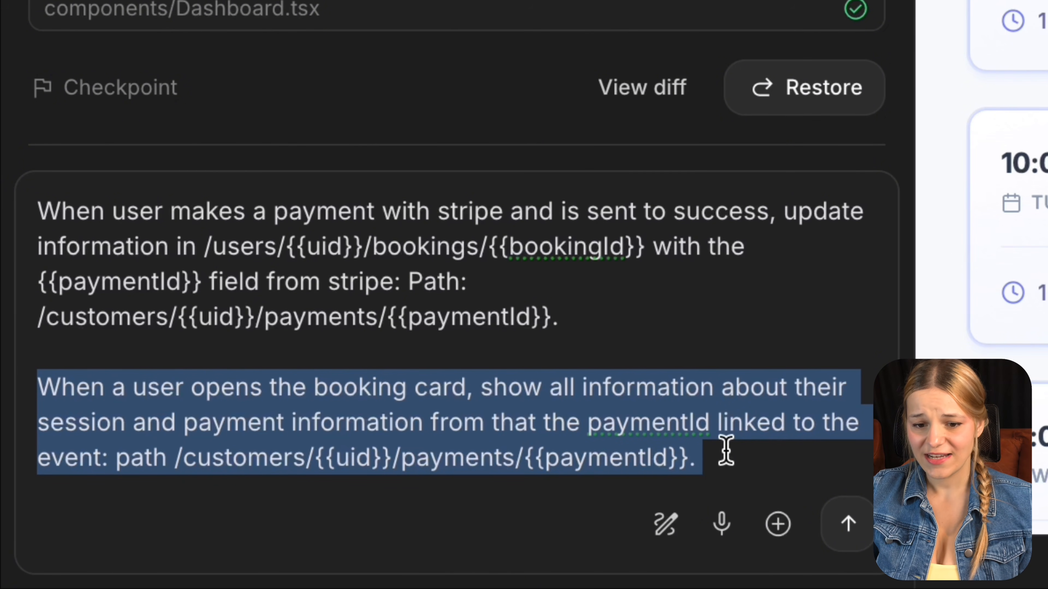
Step: Send the payment-linking request, then view the 3:00 PM Nov 26 session's $179.00 card payment details
{"action": "left_click", "coordinate": [848, 524]}
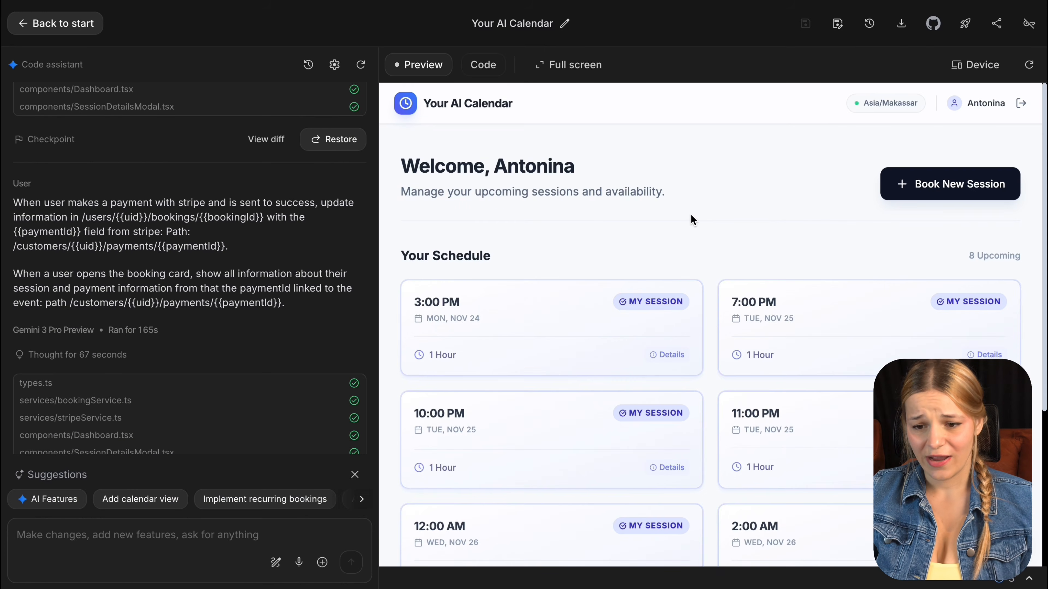
{"action": "scroll", "coordinate": [691, 215], "scroll_direction": "down", "scroll_amount": 2}
{"action": "scroll", "coordinate": [691, 215], "scroll_direction": "down", "scroll_amount": 3}
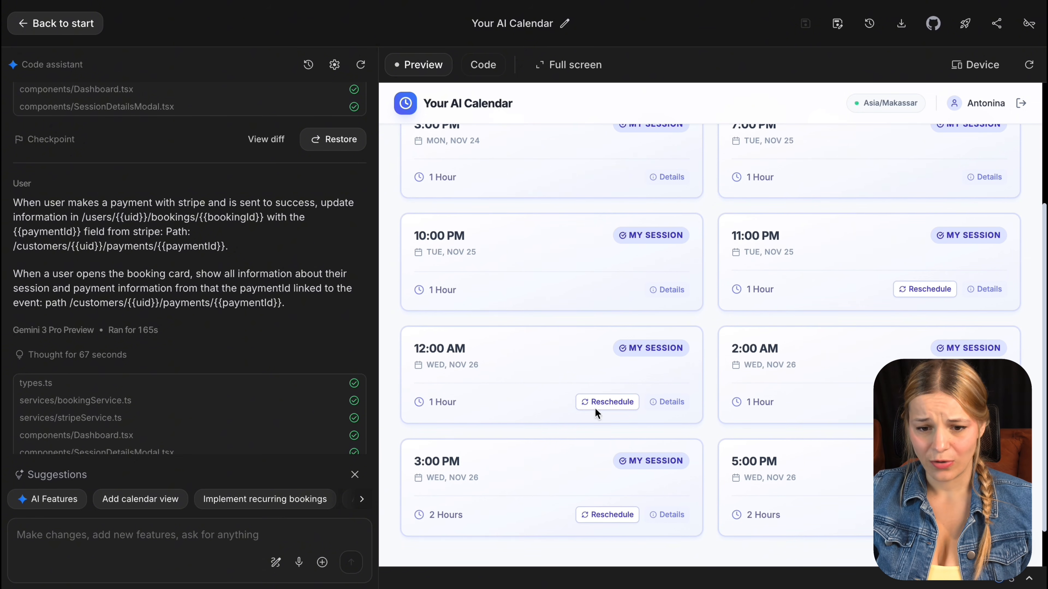
{"action": "double_click", "coordinate": [678, 516]}
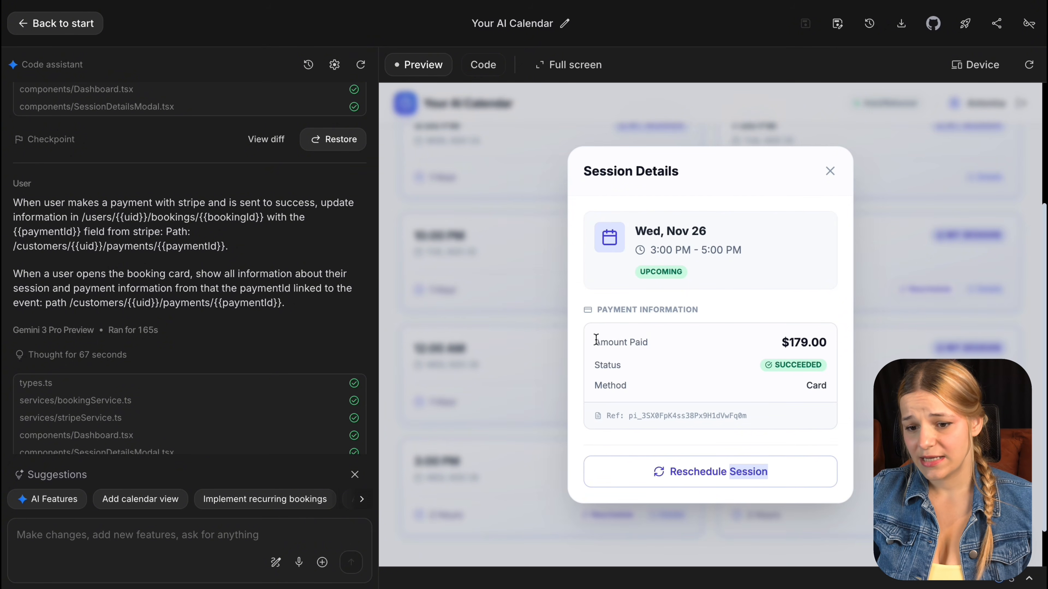
{"action": "left_click", "coordinate": [687, 365]}
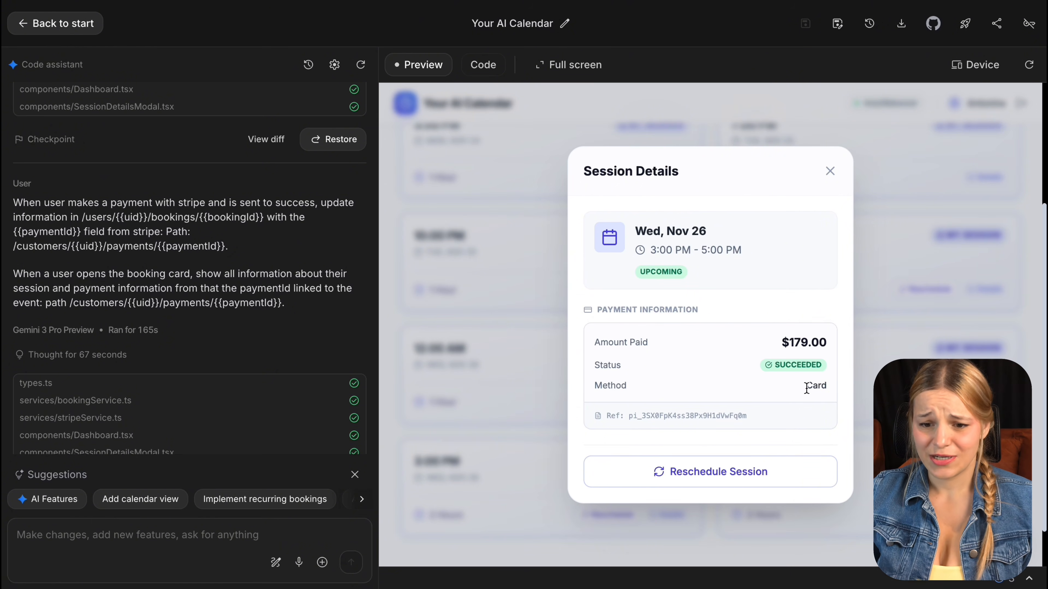